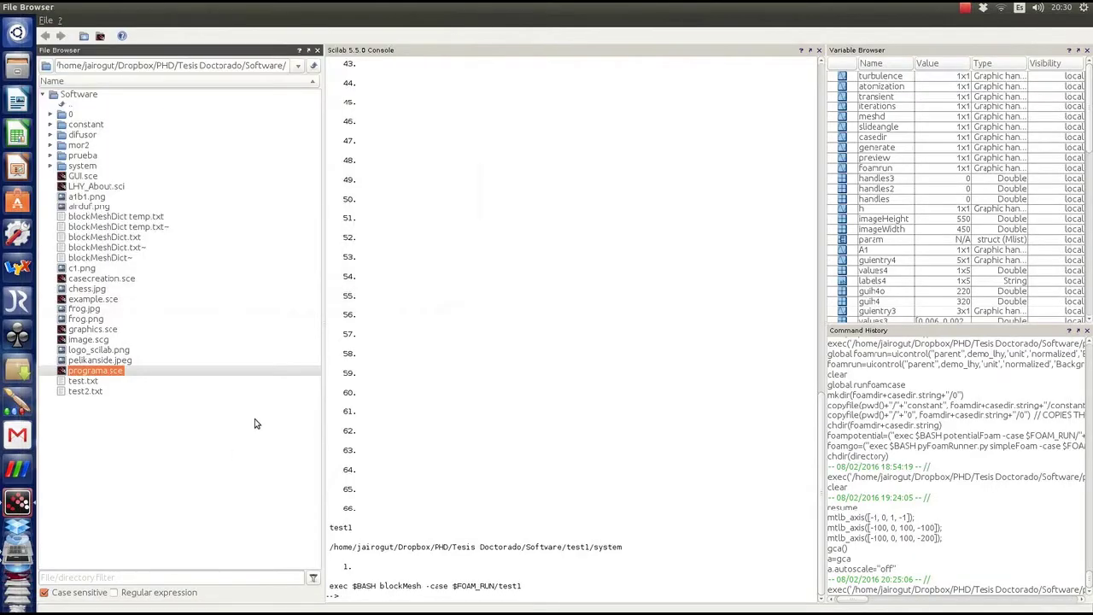
Execute programa.sce from the File Browser's context menu to launch the case creator.
{"action": "right_click", "coordinate": [92, 373]}
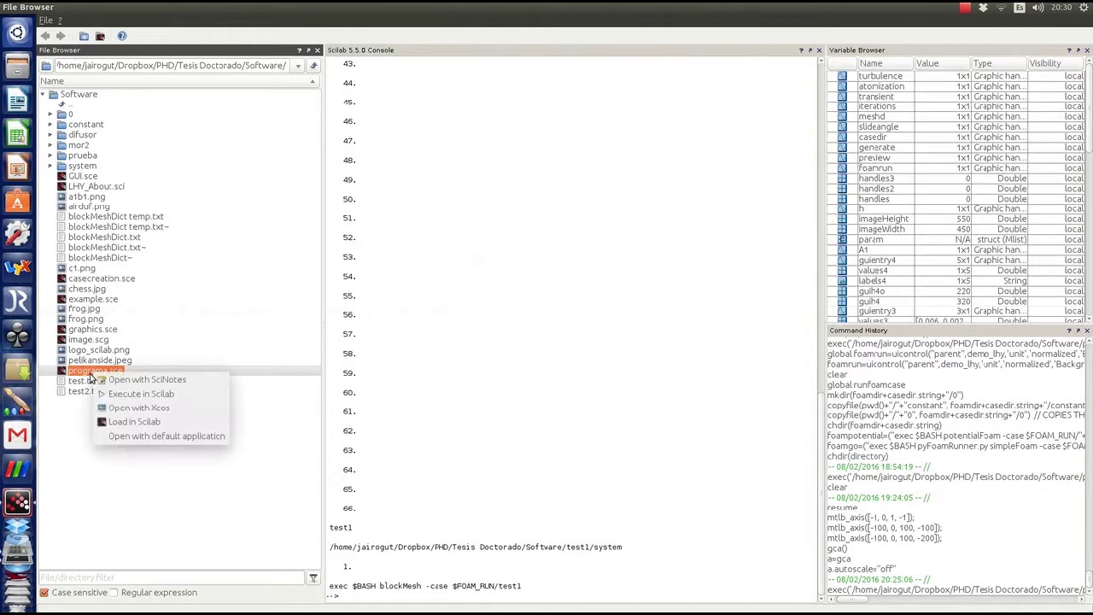
{"action": "left_click", "coordinate": [87, 382]}
{"action": "right_click", "coordinate": [89, 378]}
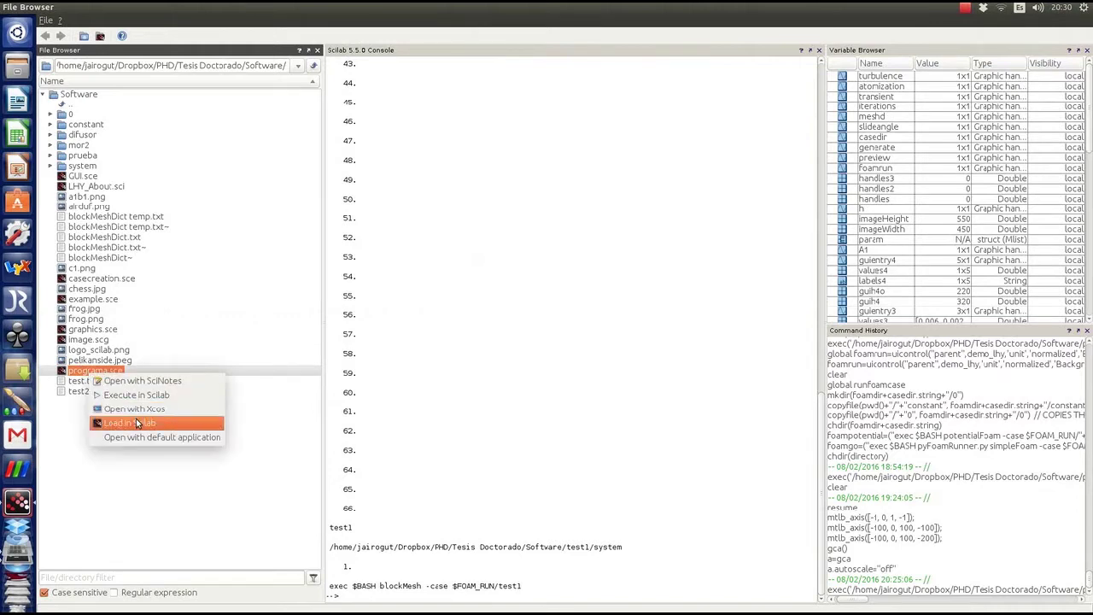
{"action": "left_click", "coordinate": [142, 398]}
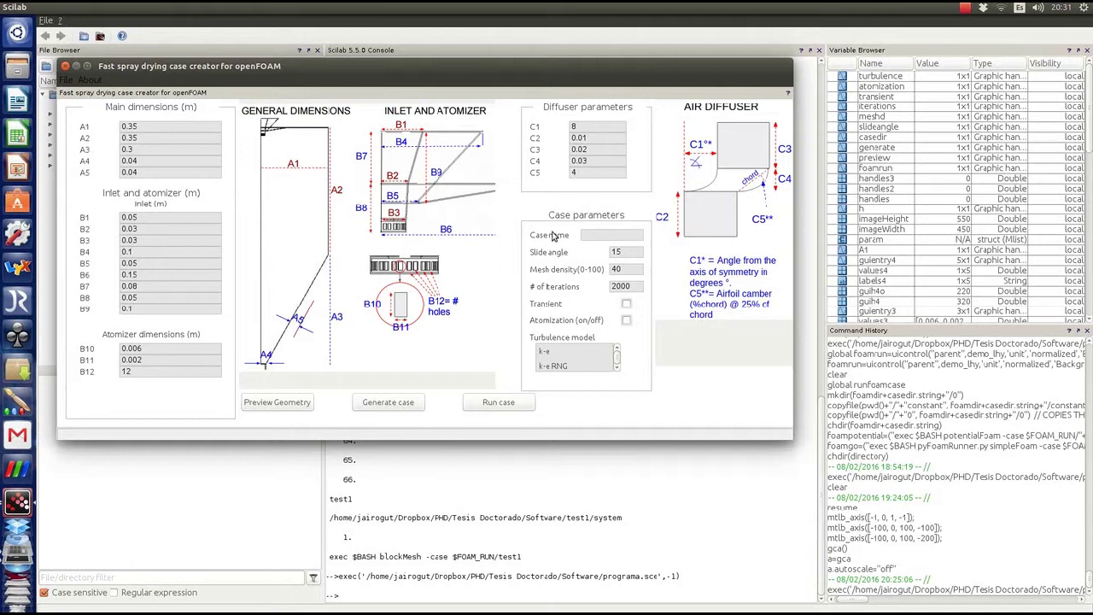
Enter case name 'test', slide angle 20 and mesh density 35 in the form.
{"action": "left_click", "coordinate": [588, 232]}
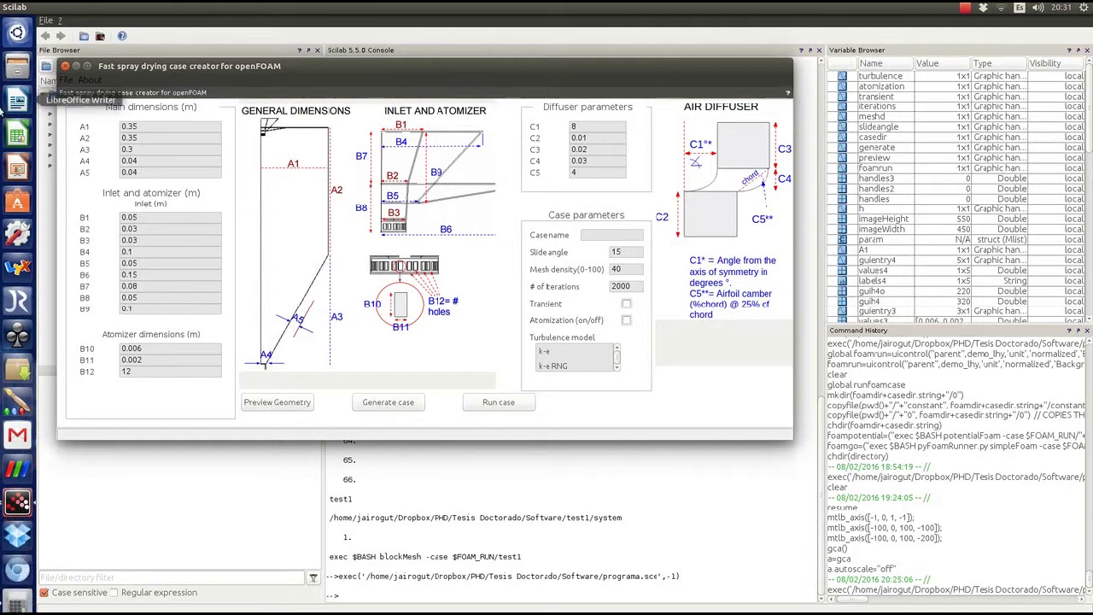
{"action": "type", "text": "test"}
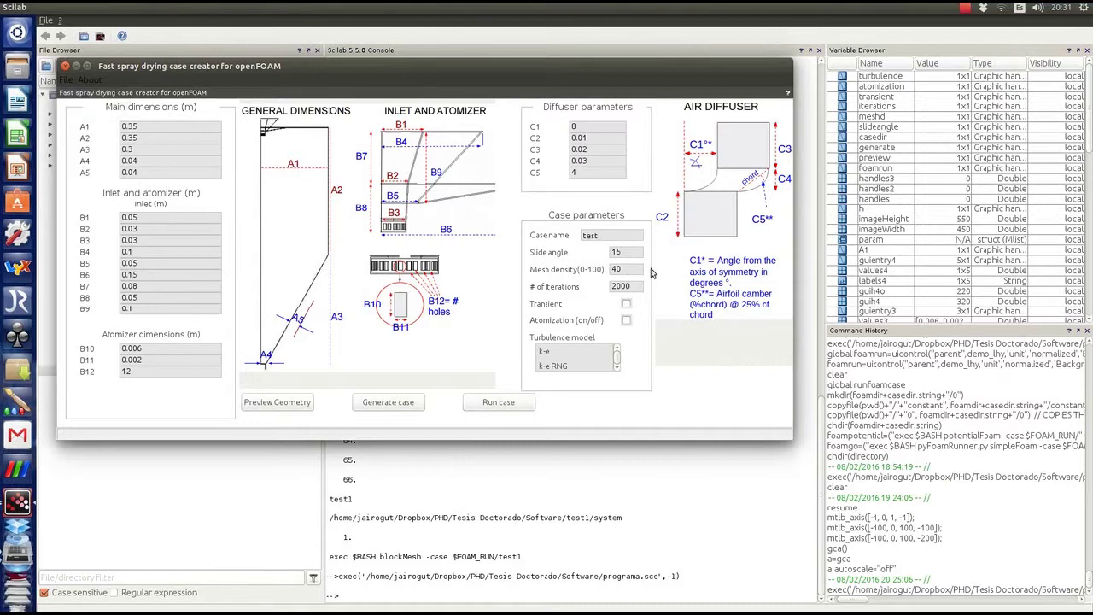
{"action": "left_click_drag", "start_coordinate": [634, 251], "coordinate": [602, 254]}
{"action": "left_click_drag", "start_coordinate": [632, 269], "coordinate": [602, 269]}
{"action": "type", "text": "35"}
Select the k-e turbulence model and preview the spray-dryer geometry.
{"action": "left_click", "coordinate": [540, 352]}
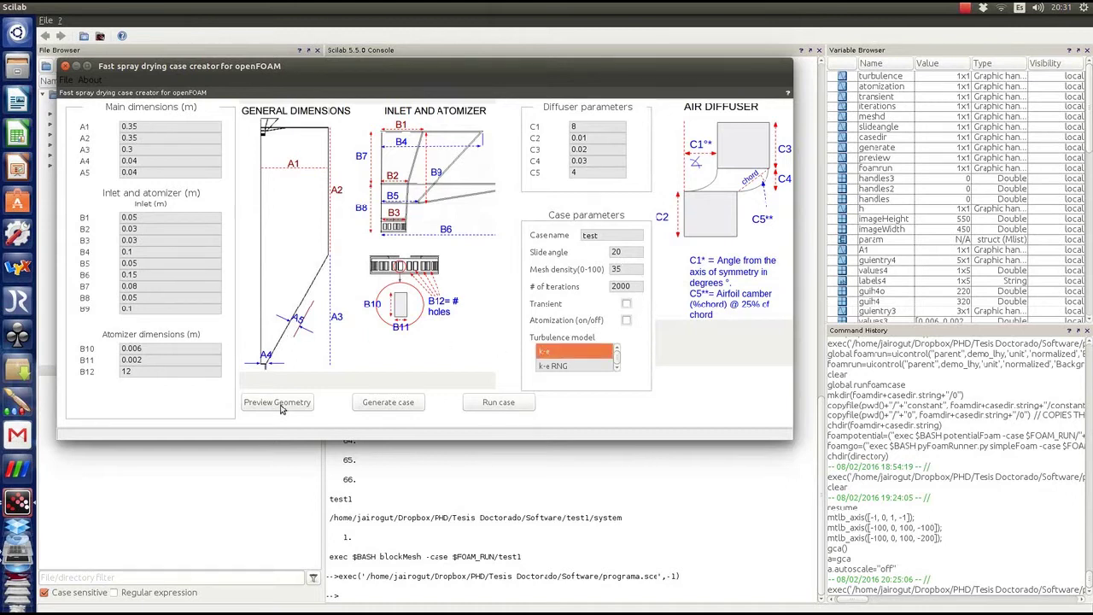
{"action": "left_click", "coordinate": [278, 402]}
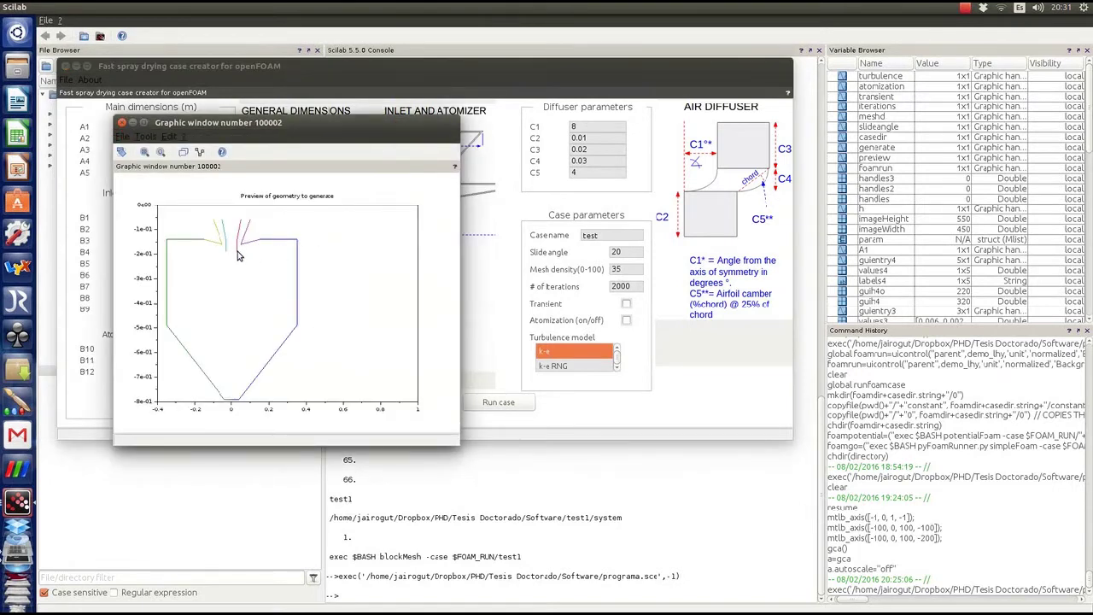
{"action": "left_click_drag", "start_coordinate": [286, 136], "coordinate": [547, 100]}
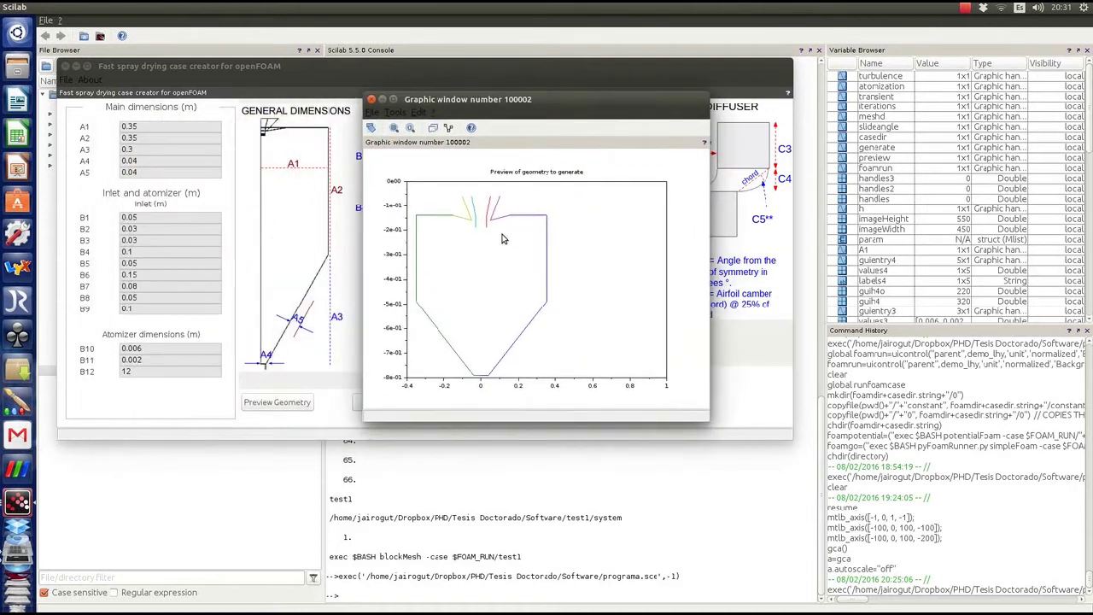
Change A1 to 0.25 and redraw the geometry preview, replacing the outdated plot.
{"action": "left_click", "coordinate": [153, 126]}
{"action": "left_click_drag", "start_coordinate": [127, 126], "coordinate": [139, 126]}
{"action": "type", "text": "25"}
{"action": "left_click", "coordinate": [271, 406]}
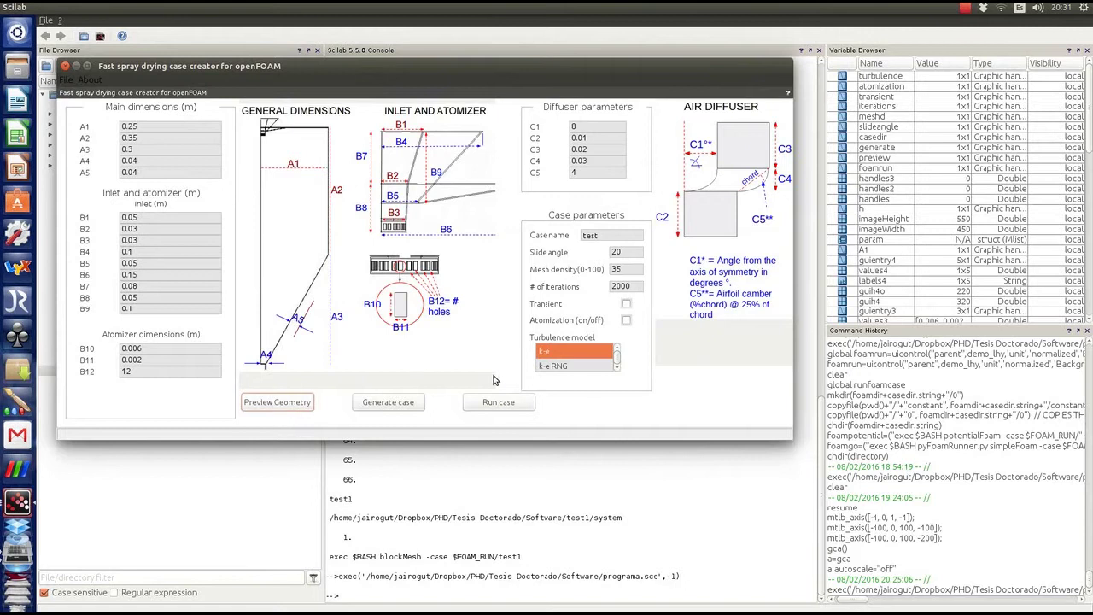
{"action": "mouse_move", "coordinate": [551, 78]}
{"action": "left_mouse_down"}
{"action": "mouse_move", "coordinate": [584, 272]}
{"action": "mouse_move", "coordinate": [1030, 110]}
{"action": "mouse_move", "coordinate": [1023, 102]}
{"action": "left_mouse_up"}
{"action": "left_click_drag", "start_coordinate": [502, 99], "coordinate": [255, 114]}
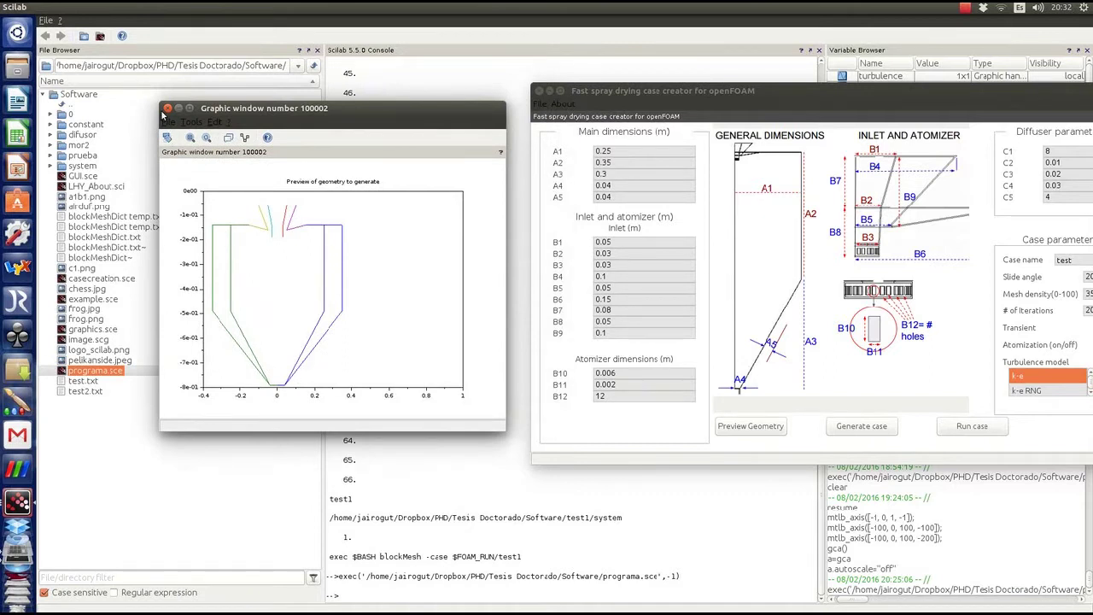
{"action": "left_click", "coordinate": [167, 109]}
{"action": "left_click", "coordinate": [722, 427]}
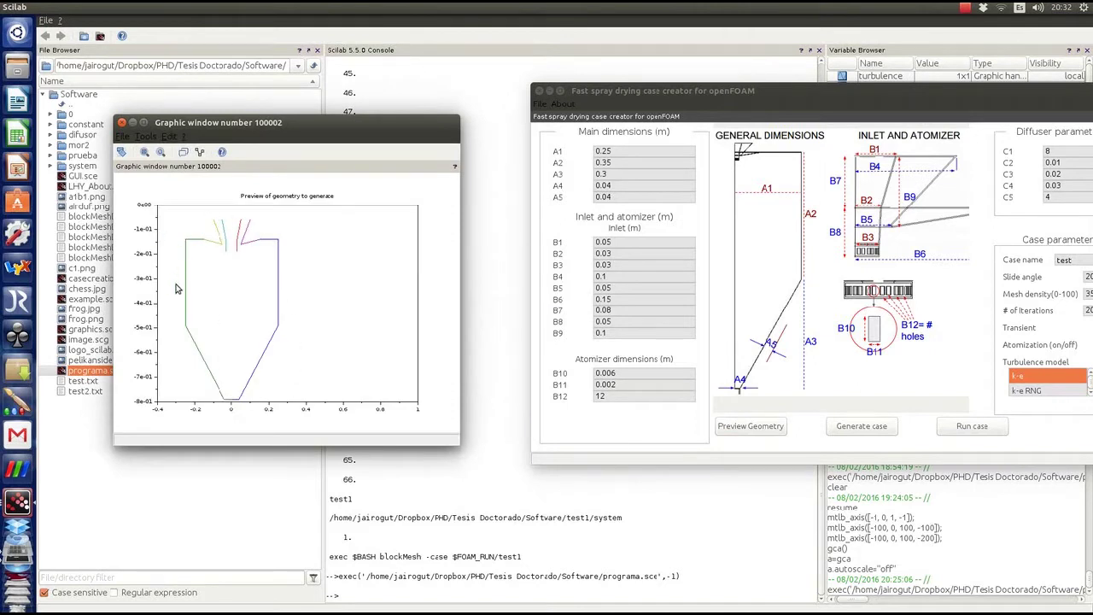
{"action": "mouse_move", "coordinate": [724, 94]}
{"action": "left_mouse_down"}
{"action": "mouse_move", "coordinate": [513, 58]}
{"action": "mouse_move", "coordinate": [489, 100]}
{"action": "left_mouse_up"}
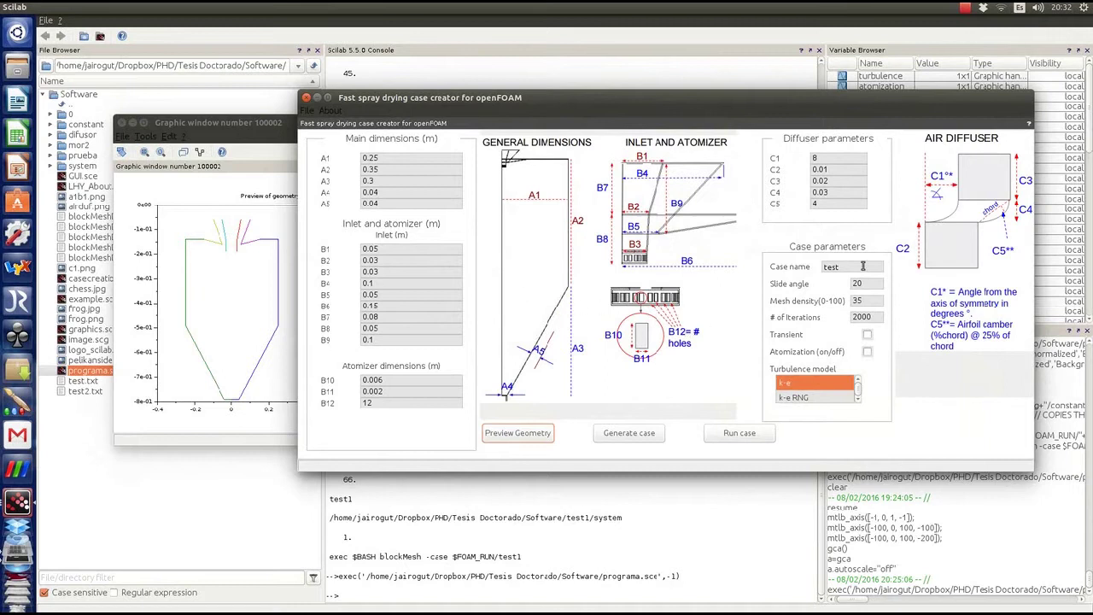
Generate the test case so blockMesh builds it and ParaView loads test.OpenFOAM.
{"action": "left_click", "coordinate": [649, 437]}
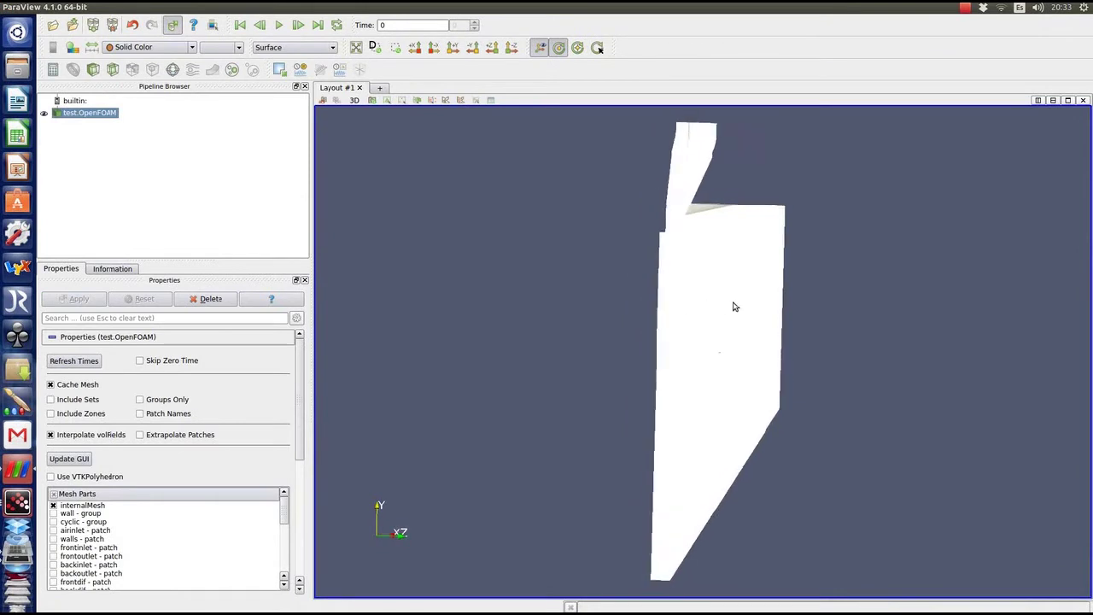
Display the mesh as Surface With Edges and zoom in to inspect its cells.
{"action": "left_click_drag", "start_coordinate": [755, 312], "coordinate": [672, 324]}
{"action": "left_click", "coordinate": [293, 48]}
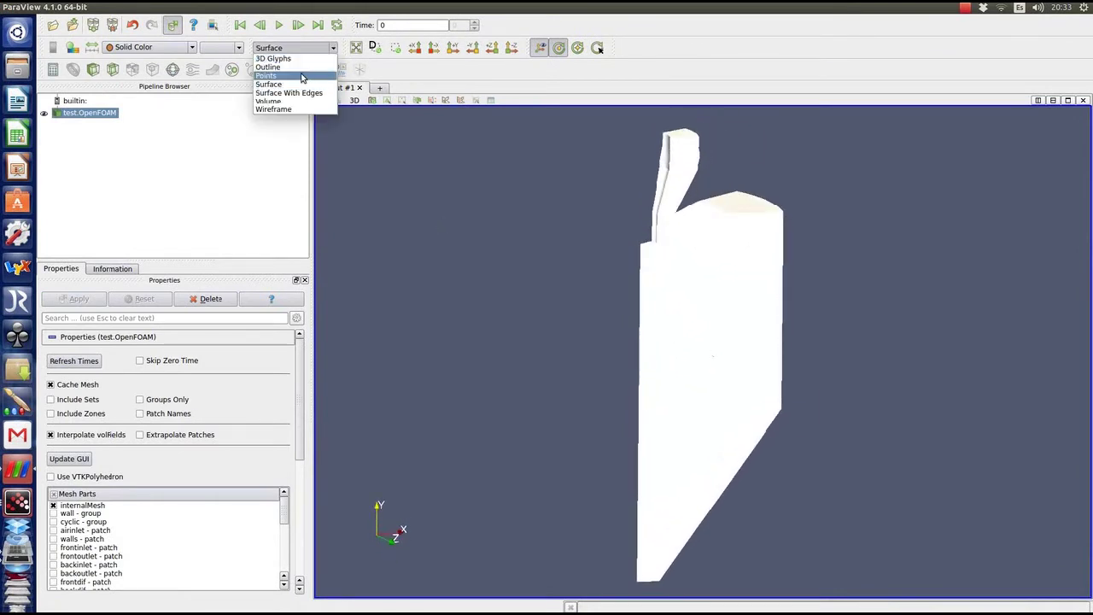
{"action": "left_click", "coordinate": [288, 93]}
{"action": "scroll", "coordinate": [732, 283], "scroll_direction": "up", "scroll_amount": 3}
{"action": "left_click_drag", "start_coordinate": [719, 325], "coordinate": [696, 457]}
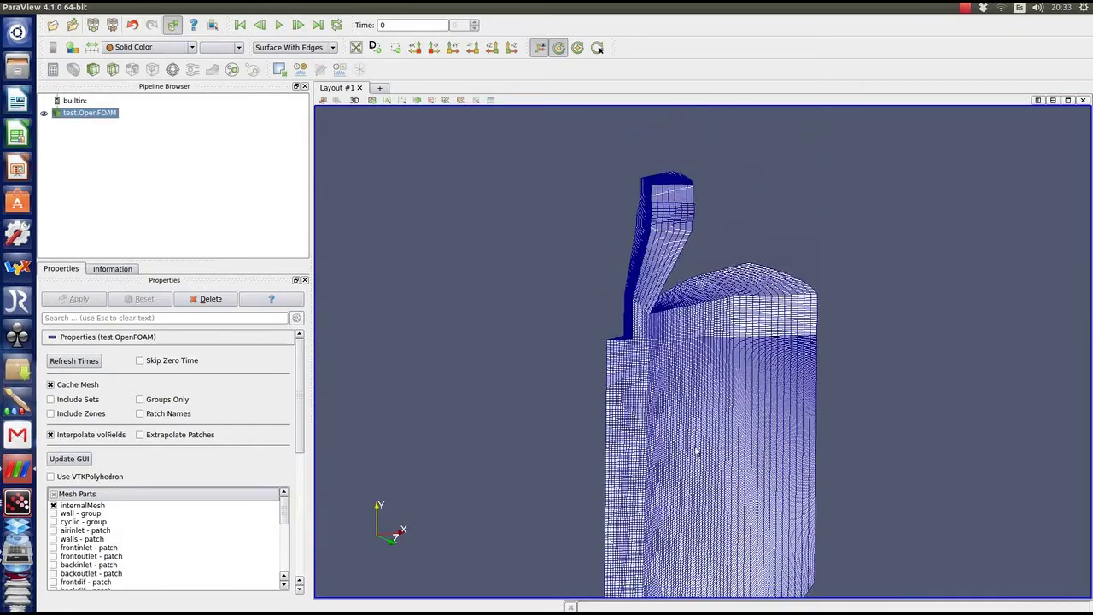
{"action": "scroll", "coordinate": [671, 364], "scroll_direction": "up", "scroll_amount": 5}
{"action": "left_click_drag", "start_coordinate": [635, 367], "coordinate": [668, 392]}
{"action": "scroll", "coordinate": [649, 376], "scroll_direction": "down", "scroll_amount": 2}
{"action": "scroll", "coordinate": [626, 342], "scroll_direction": "down", "scroll_amount": 4}
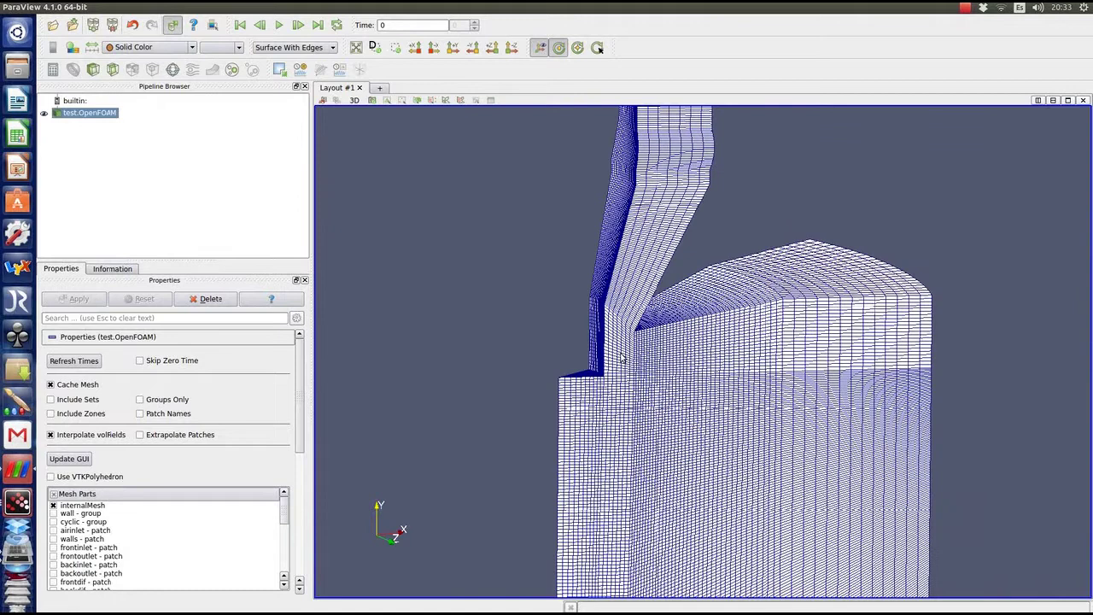
{"action": "left_click_drag", "start_coordinate": [624, 359], "coordinate": [775, 241]}
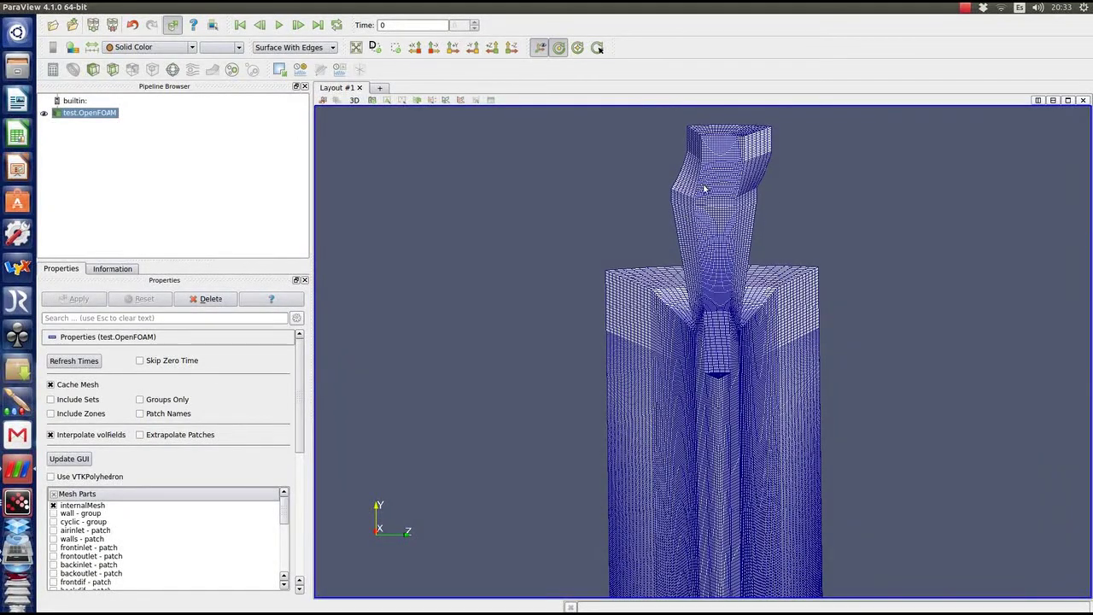
{"action": "scroll", "coordinate": [703, 169], "scroll_direction": "up", "scroll_amount": 2}
{"action": "left_click_drag", "start_coordinate": [709, 162], "coordinate": [688, 384]}
Switch the representation back to Surface and rotate to an angled view.
{"action": "left_click", "coordinate": [290, 47]}
{"action": "left_click", "coordinate": [282, 91]}
{"action": "left_click_drag", "start_coordinate": [658, 402], "coordinate": [1018, 304]}
{"action": "left_click_drag", "start_coordinate": [876, 313], "coordinate": [513, 281]}
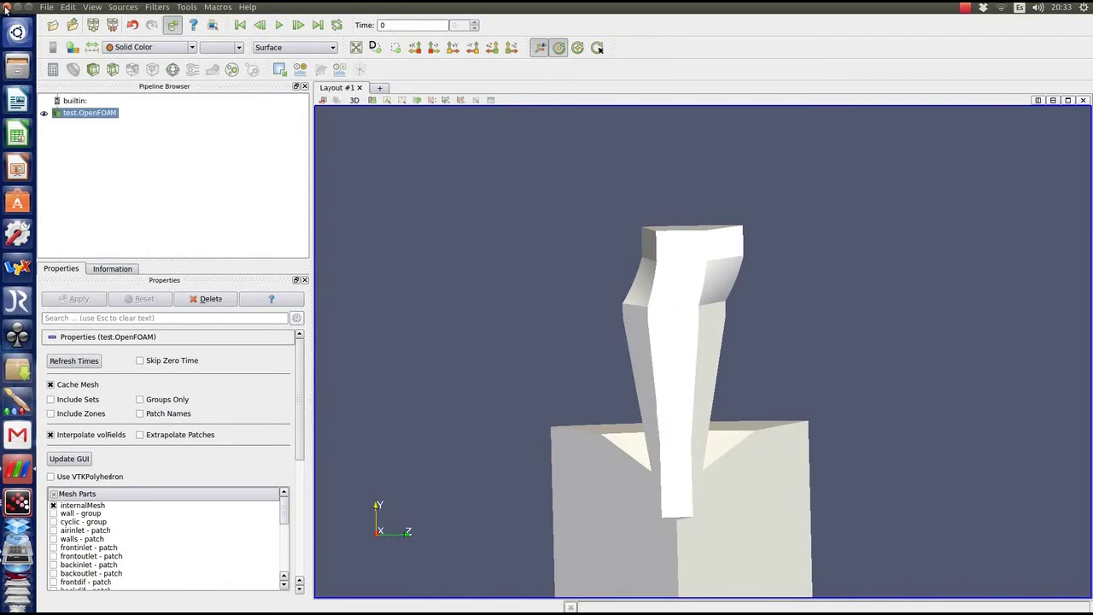
After closing ParaView, enter diffuser C1 = 24 and C5 = 5, then regenerate the test case.
{"action": "left_click", "coordinate": [5, 9]}
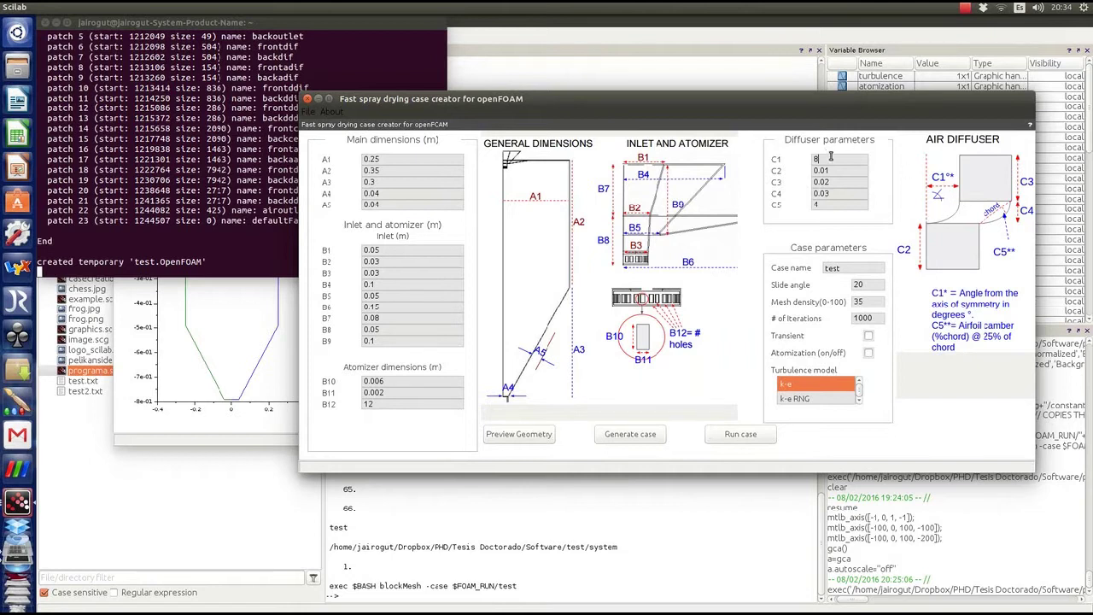
{"action": "type", "text": "24"}
{"action": "left_click", "coordinate": [813, 205]}
{"action": "left_click", "coordinate": [633, 436]}
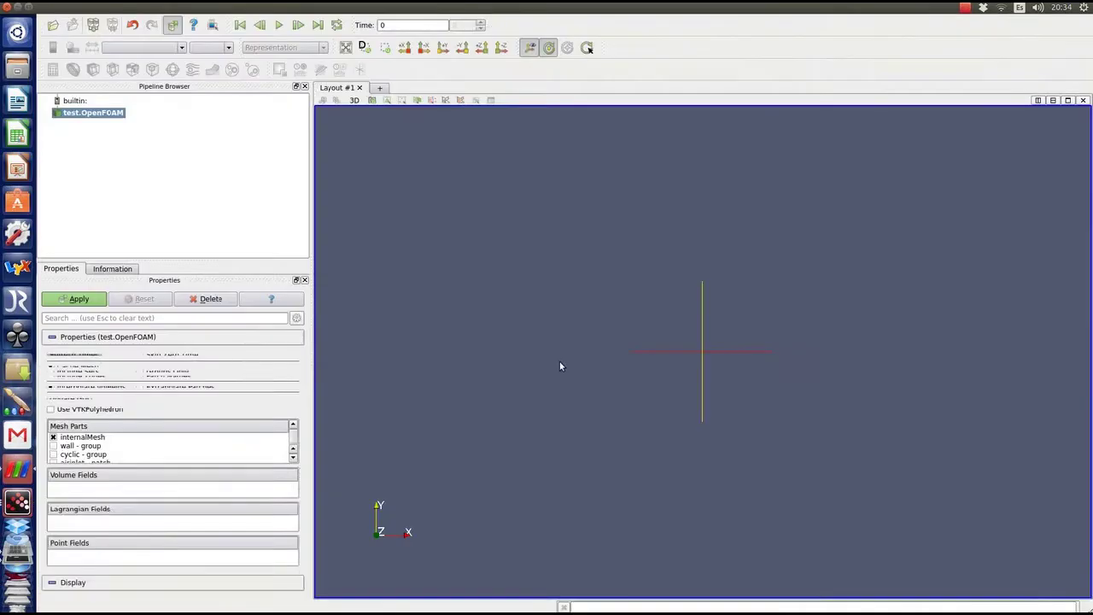
Load the regenerated mesh and view it as Surface With Edges from several angles.
{"action": "left_click", "coordinate": [79, 298]}
{"action": "left_click_drag", "start_coordinate": [622, 350], "coordinate": [642, 542]}
{"action": "left_click", "coordinate": [287, 48]}
{"action": "left_click", "coordinate": [288, 92]}
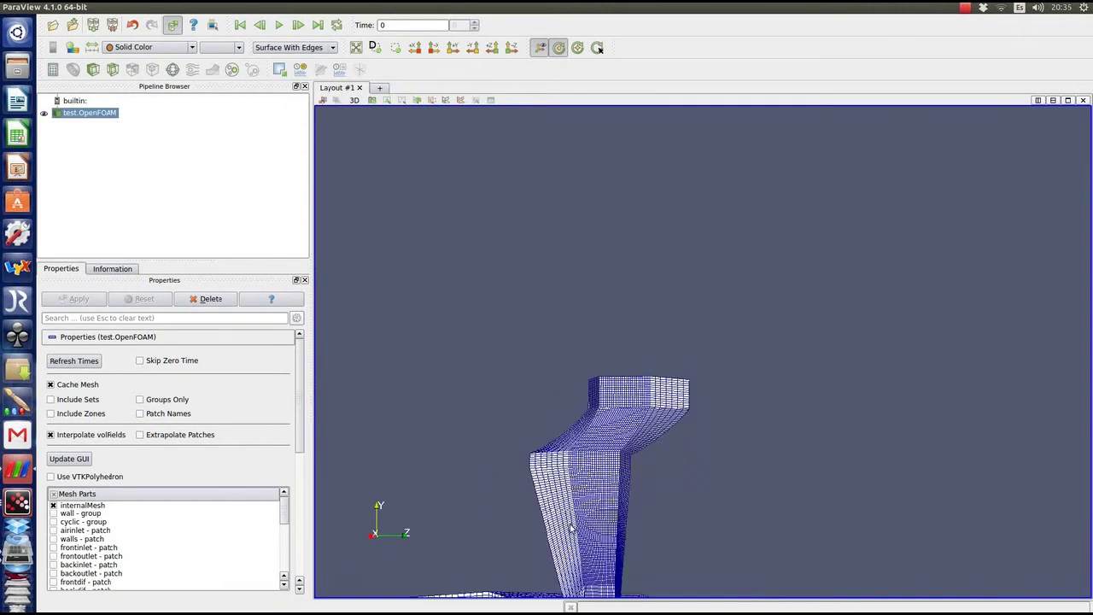
{"action": "scroll", "coordinate": [295, 47], "scroll_direction": "up", "scroll_amount": 1}
{"action": "left_click_drag", "start_coordinate": [632, 478], "coordinate": [654, 553]}
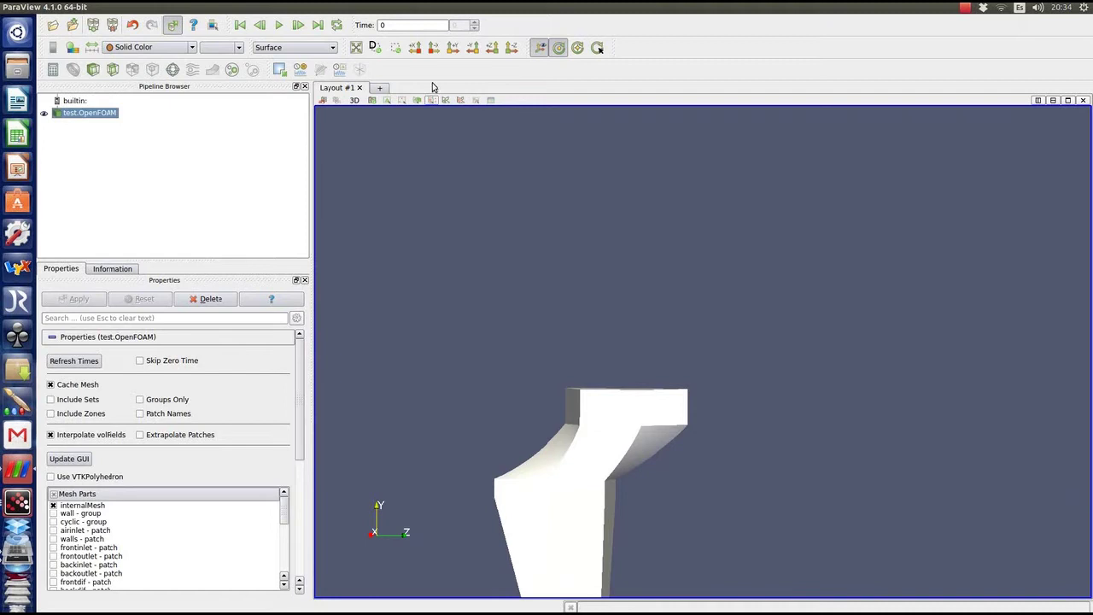
{"action": "left_click", "coordinate": [289, 48]}
{"action": "left_click", "coordinate": [295, 93]}
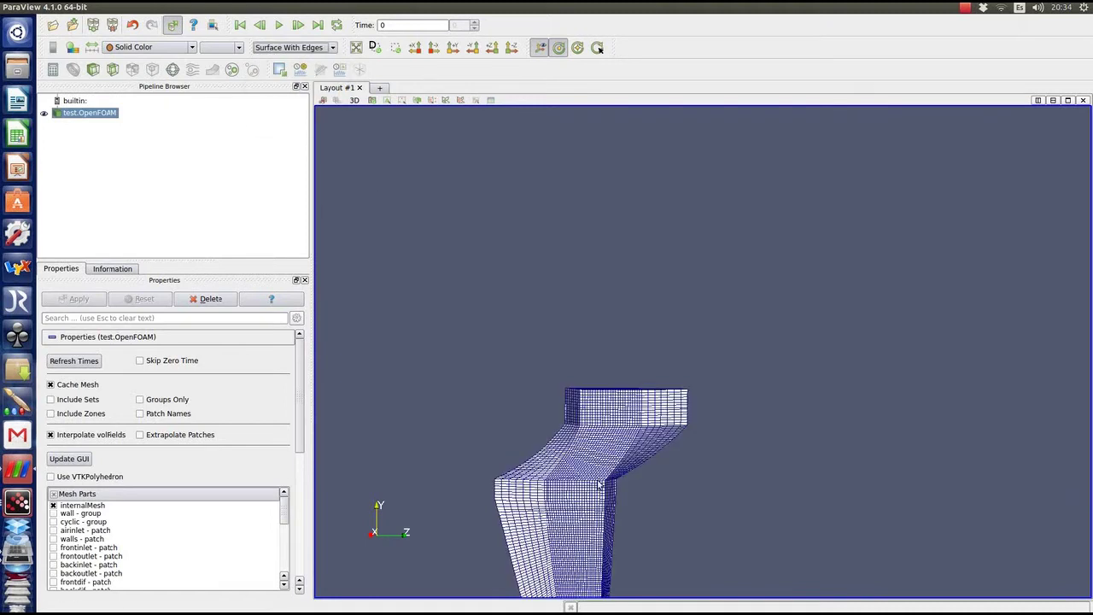
{"action": "left_click_drag", "start_coordinate": [570, 527], "coordinate": [601, 424]}
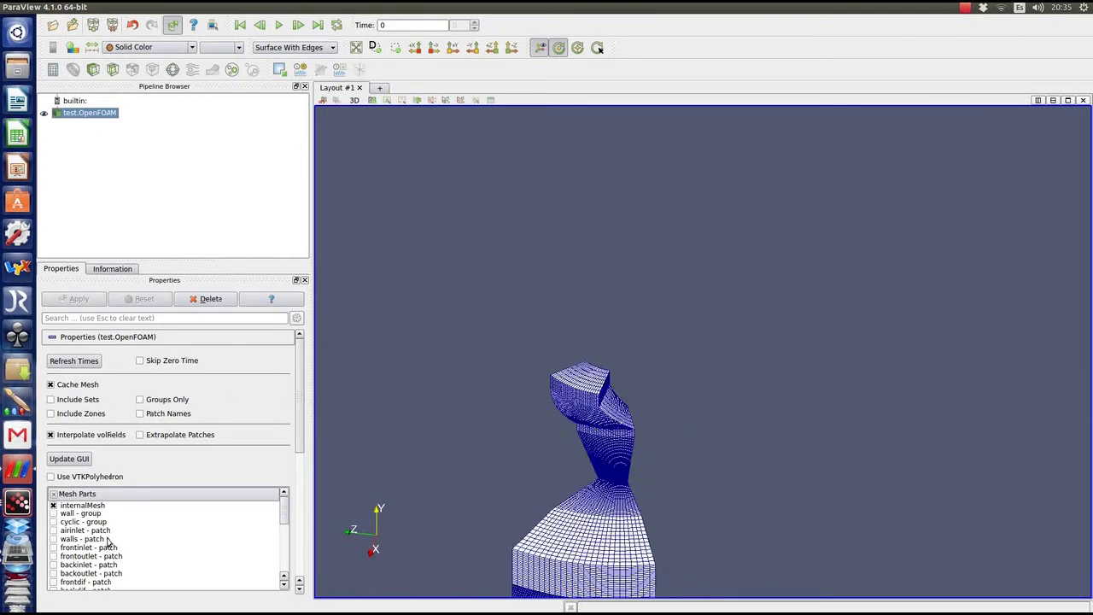
Hide internalMesh, show only wall - group, and render it as Surface.
{"action": "left_click", "coordinate": [53, 505]}
{"action": "left_click", "coordinate": [54, 513]}
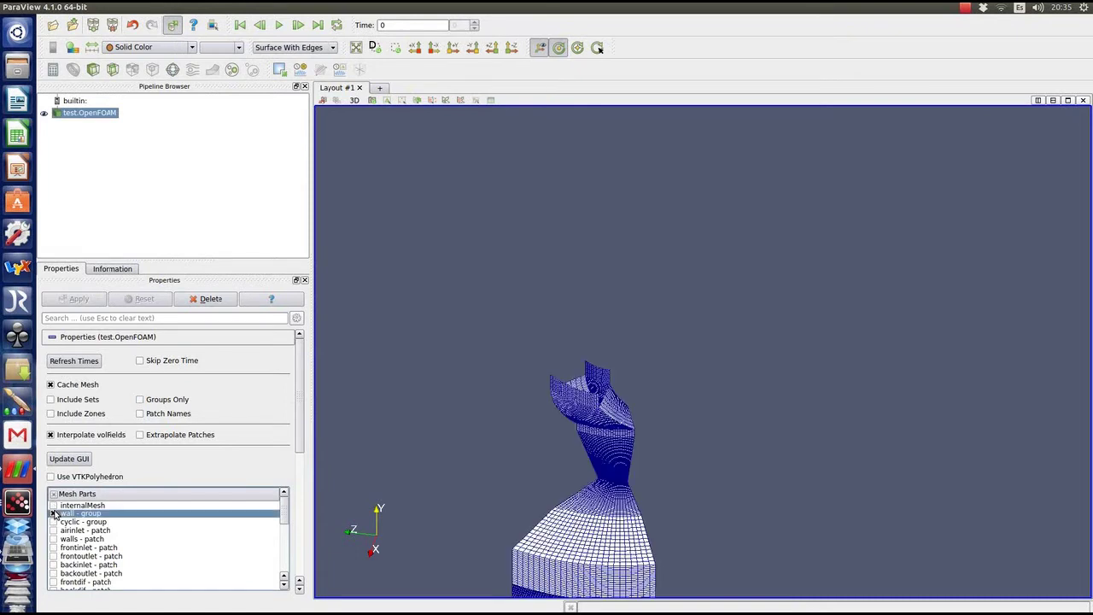
{"action": "left_click_drag", "start_coordinate": [609, 427], "coordinate": [621, 374]}
{"action": "left_click", "coordinate": [295, 47]}
{"action": "left_click", "coordinate": [290, 84]}
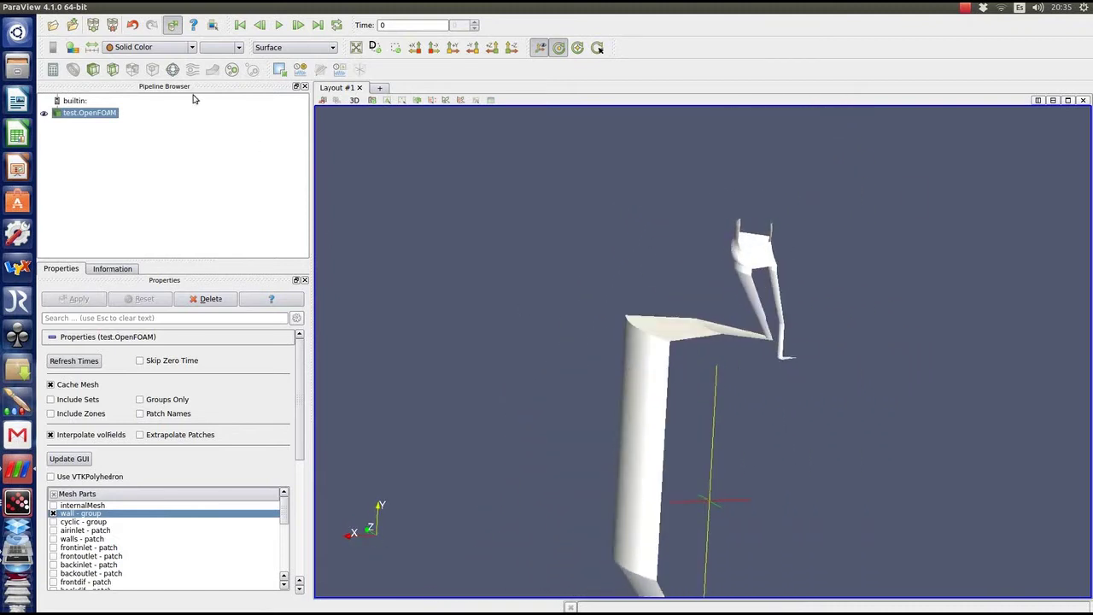
Close ParaView and launch the solver on the test case with Run case.
{"action": "left_click", "coordinate": [7, 7]}
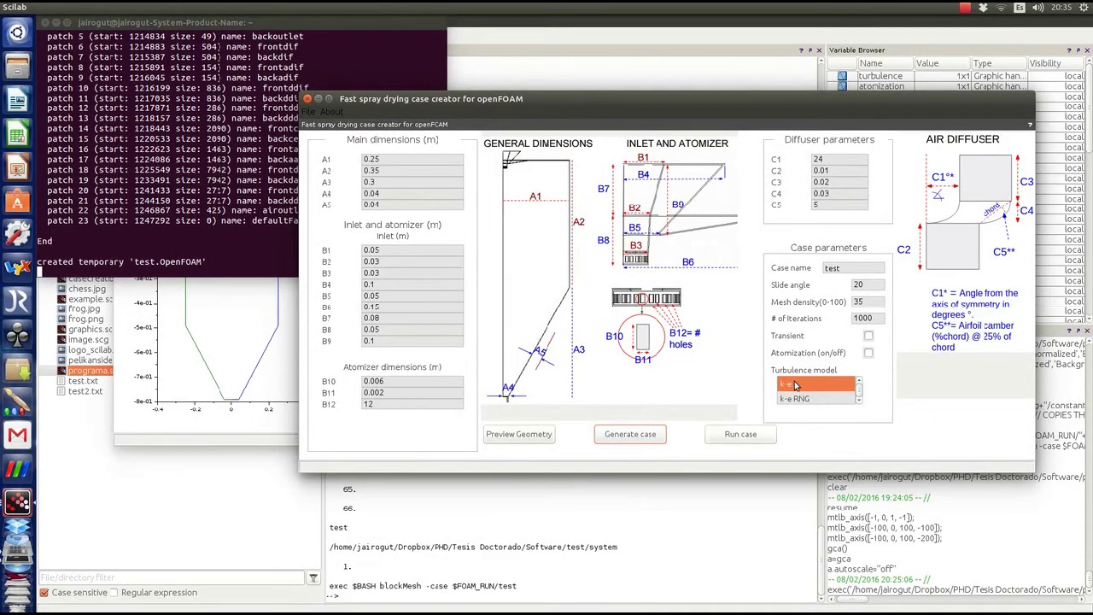
{"action": "scroll", "coordinate": [792, 392], "scroll_direction": "down", "scroll_amount": 1}
{"action": "left_click", "coordinate": [741, 436]}
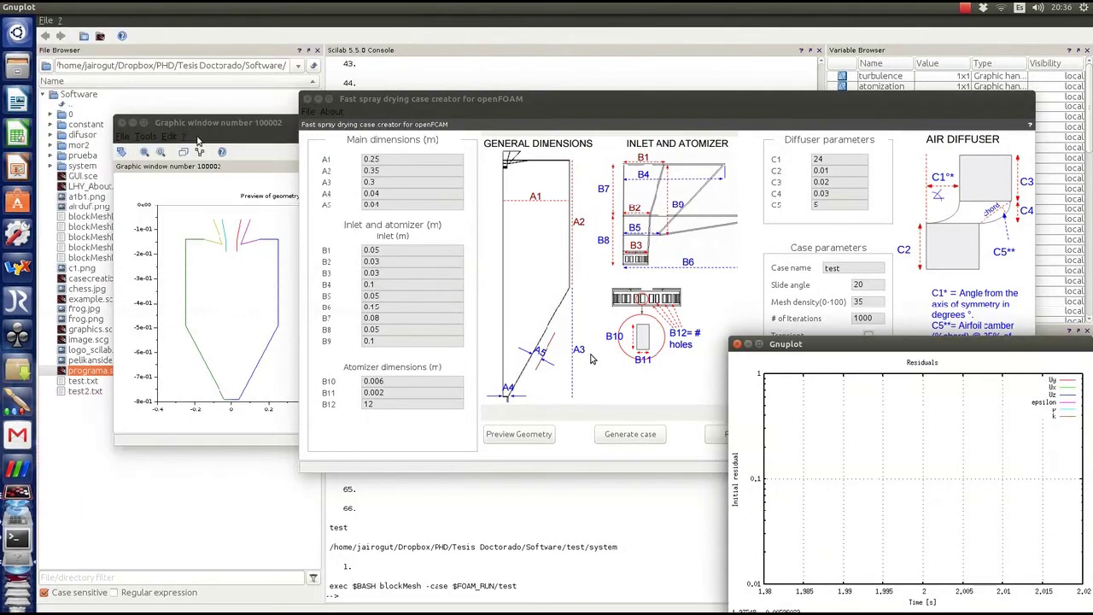
Close the geometry preview, arrange the Residuals and Continuity plots, then raise the solver terminal.
{"action": "left_click", "coordinate": [140, 124]}
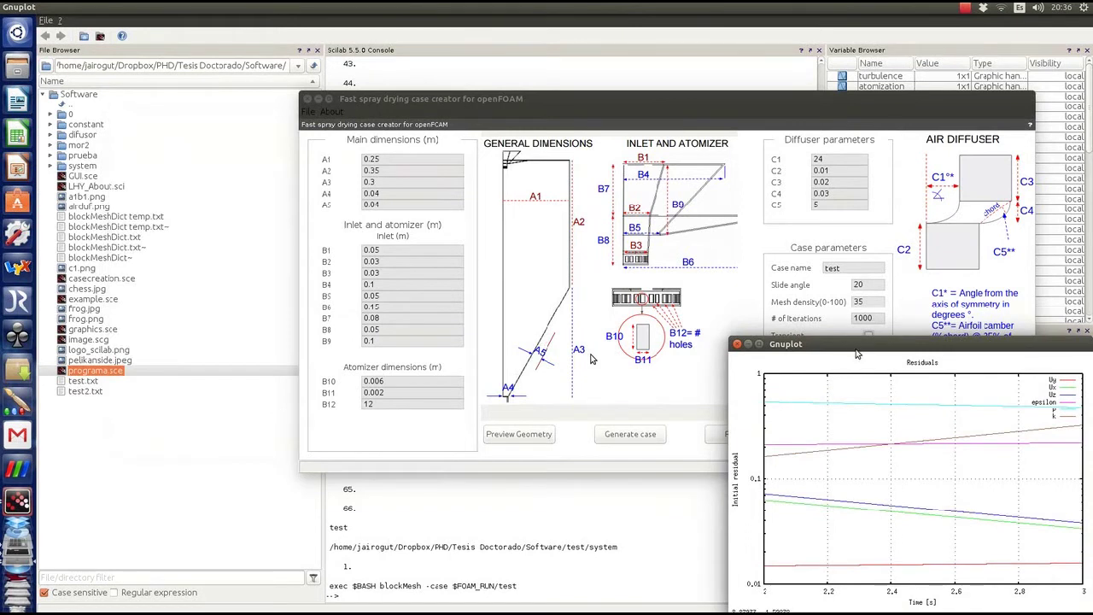
{"action": "left_click_drag", "start_coordinate": [496, 193], "coordinate": [173, 129]}
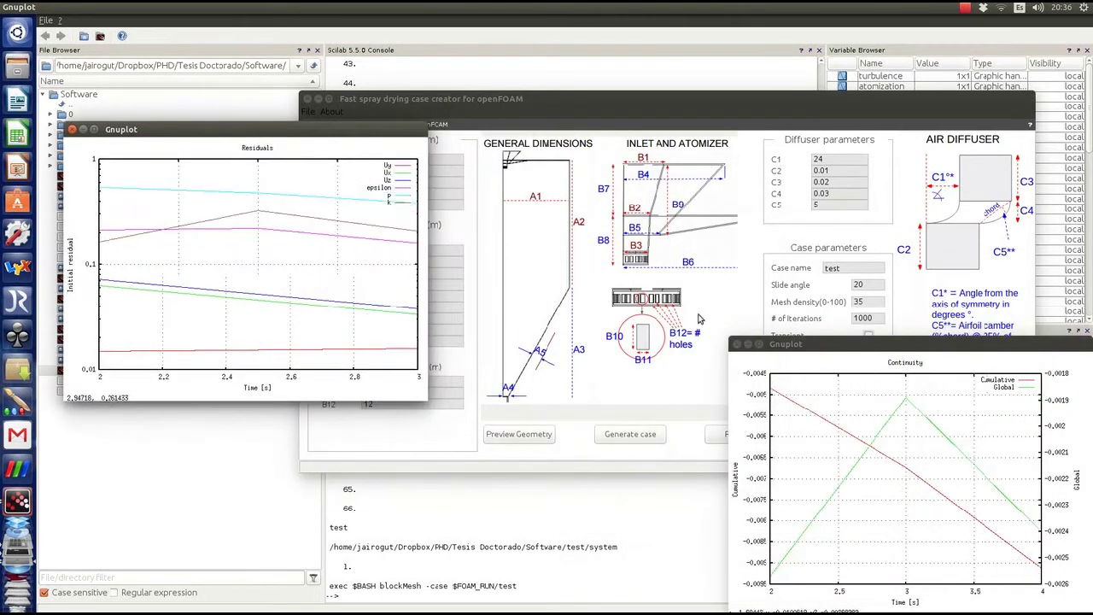
{"action": "left_click", "coordinate": [737, 345]}
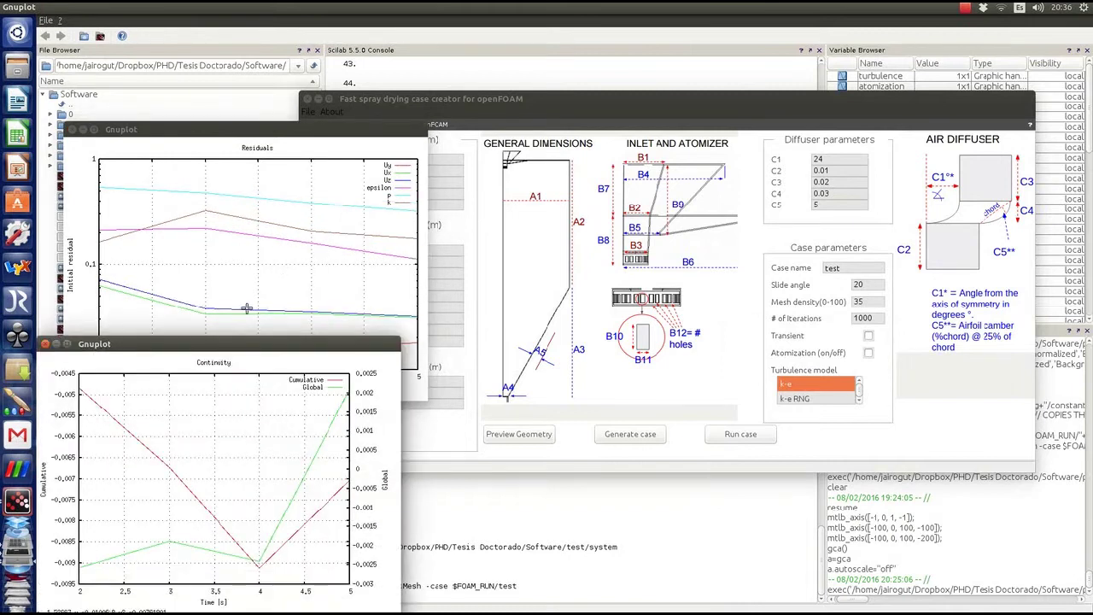
{"action": "left_click_drag", "start_coordinate": [255, 130], "coordinate": [225, 75]}
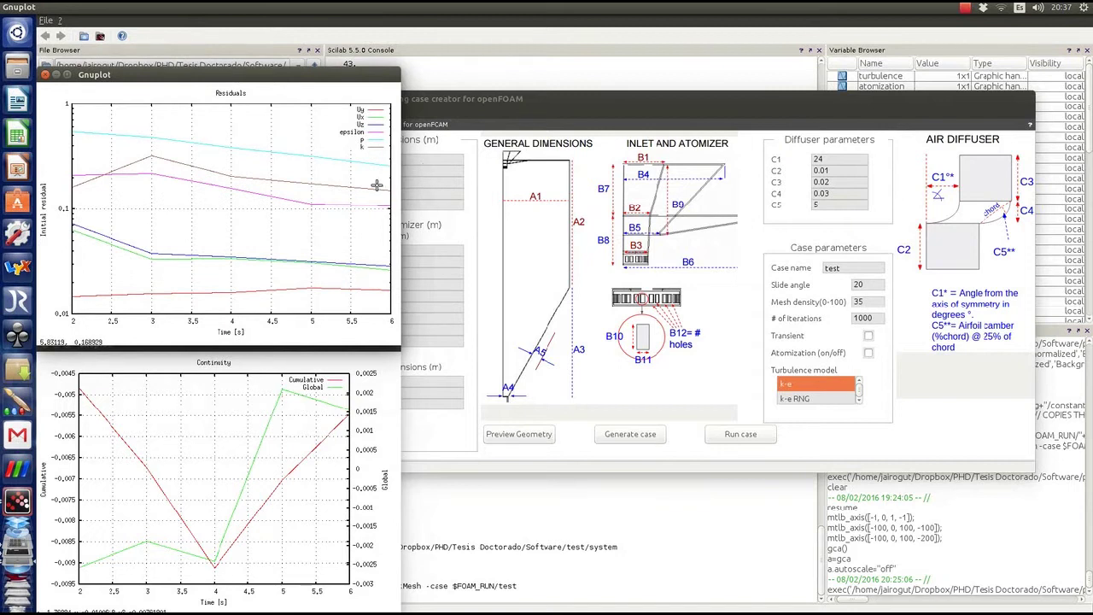
{"action": "left_click", "coordinate": [965, 9]}
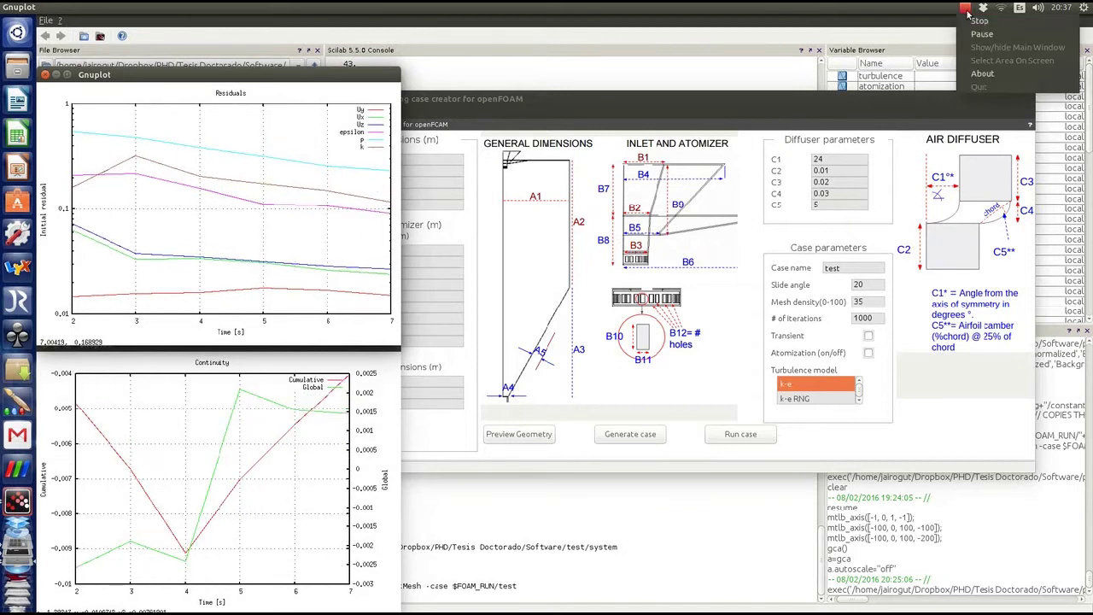
{"action": "left_click", "coordinate": [982, 34]}
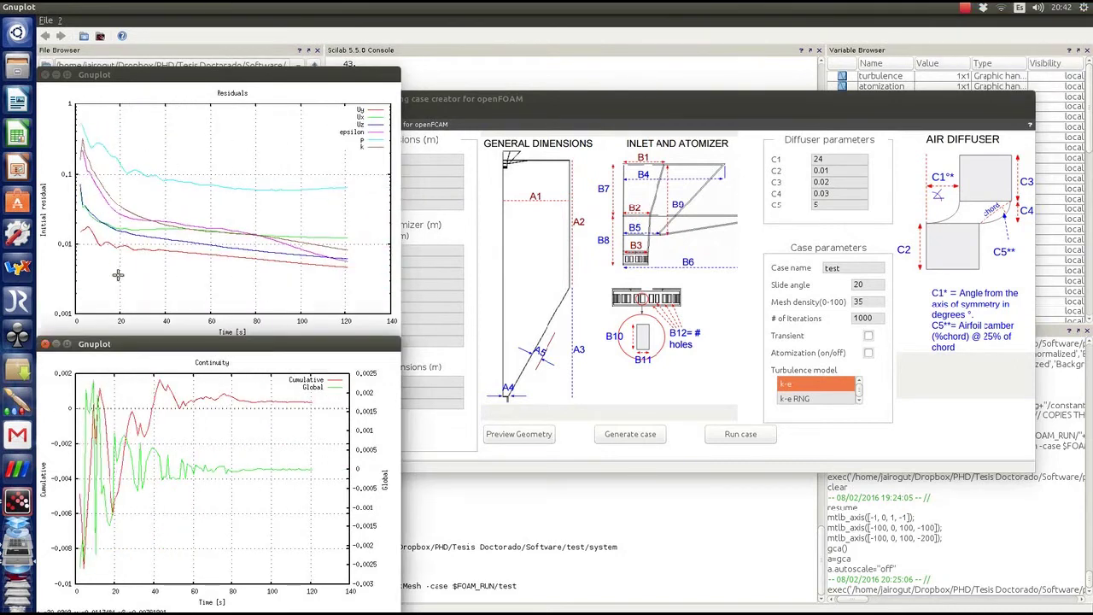
{"action": "scroll", "coordinate": [21, 510], "scroll_direction": "down", "scroll_amount": 3}
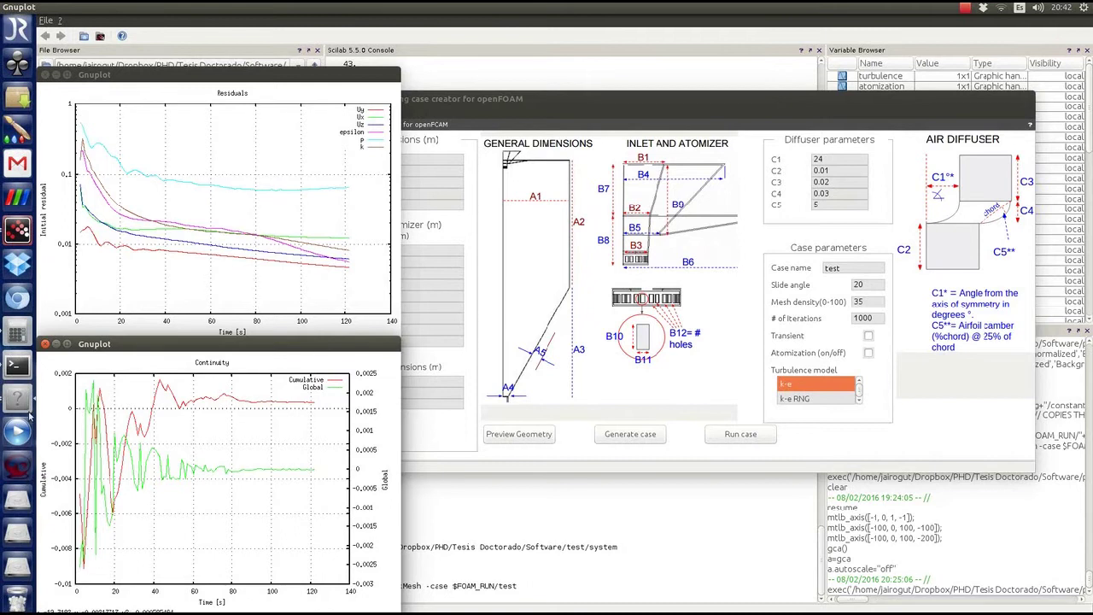
{"action": "left_click", "coordinate": [24, 369]}
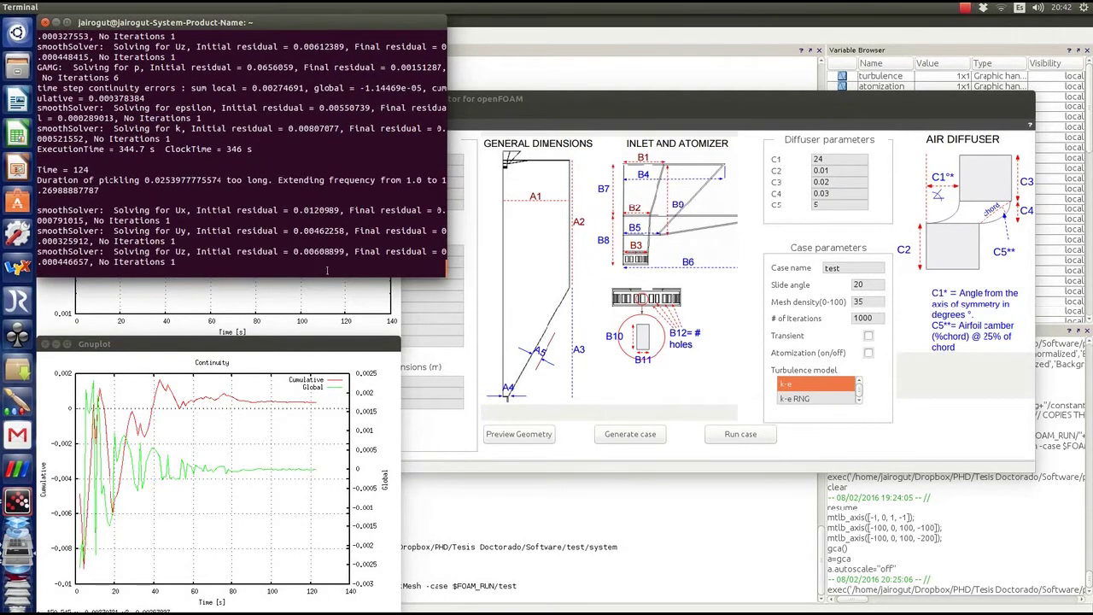
Interrupt the solver with Ctrl+C and colour the test case by velocity U.
{"action": "key", "text": "ctrl+c"}
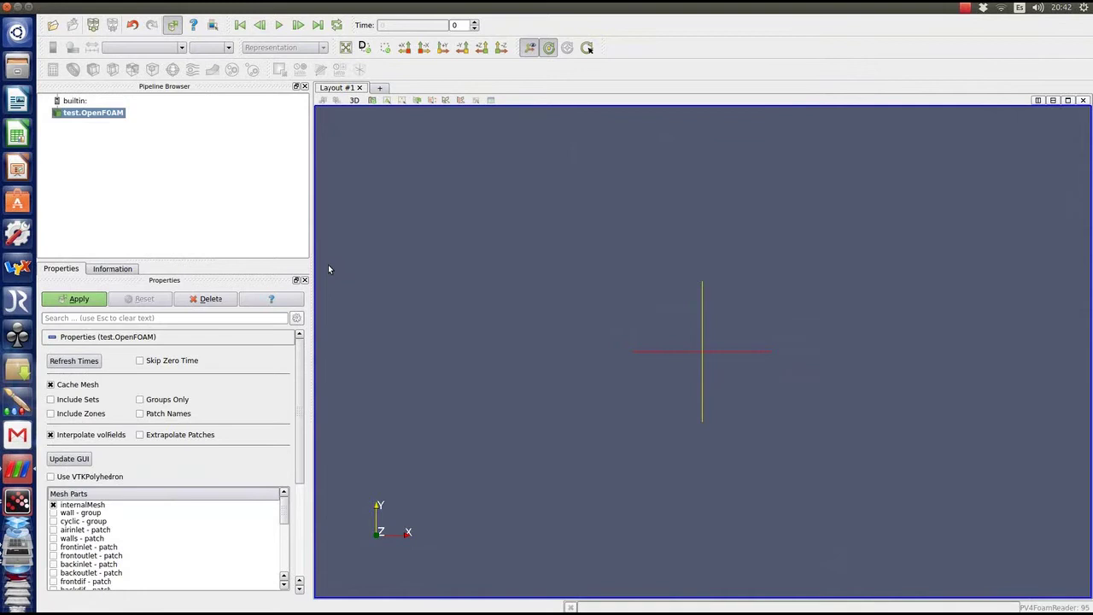
{"action": "left_click", "coordinate": [191, 47]}
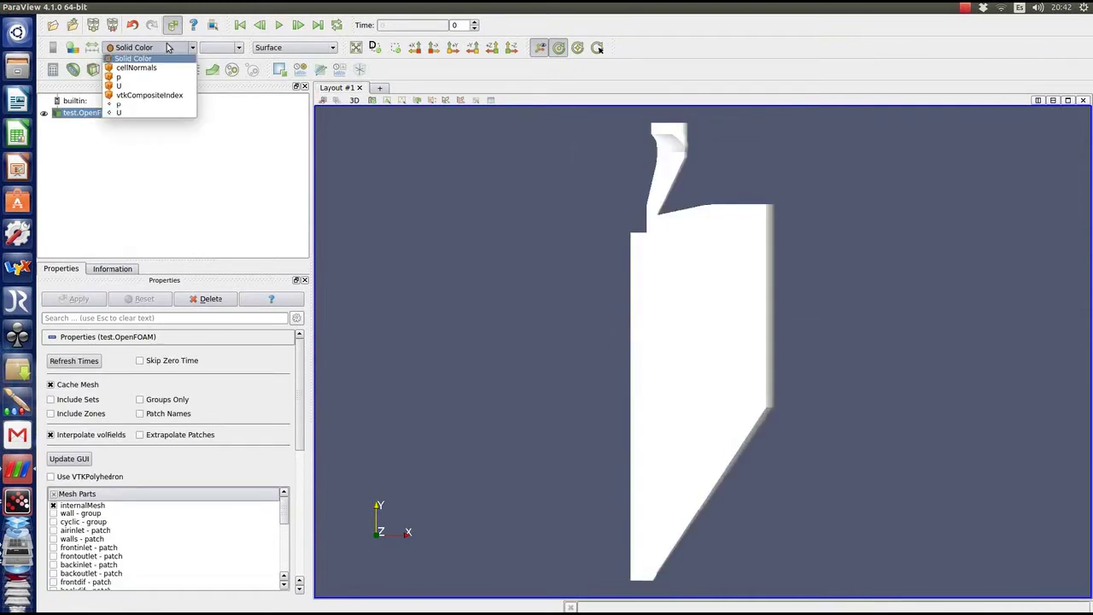
{"action": "left_click", "coordinate": [142, 112]}
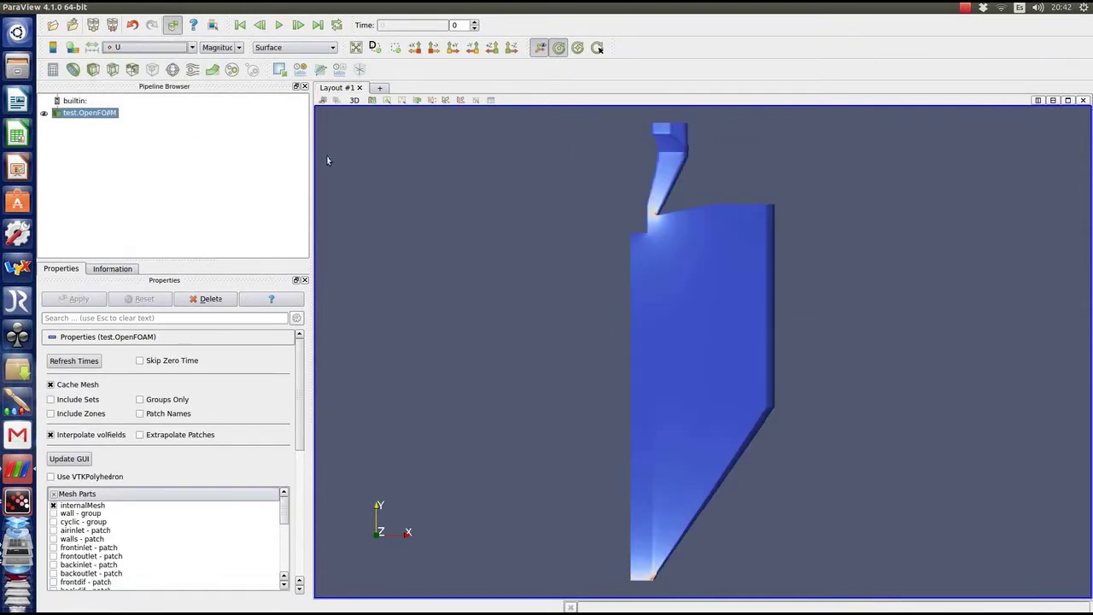
Add a Stream Tracer filter, then delete it again.
{"action": "left_click", "coordinate": [193, 72]}
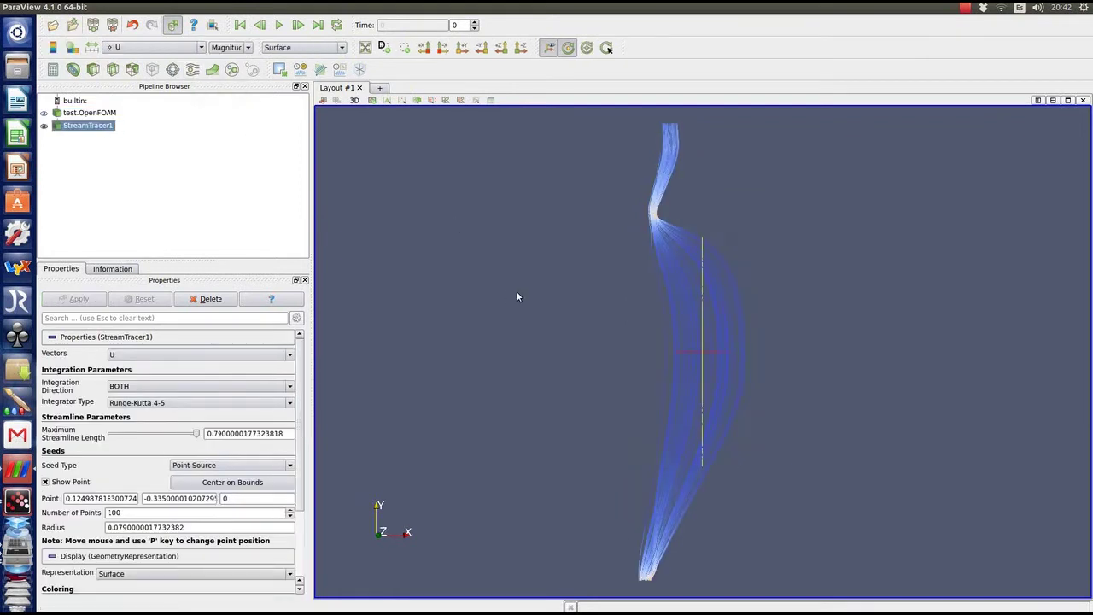
{"action": "right_click", "coordinate": [96, 134]}
{"action": "left_click", "coordinate": [132, 210]}
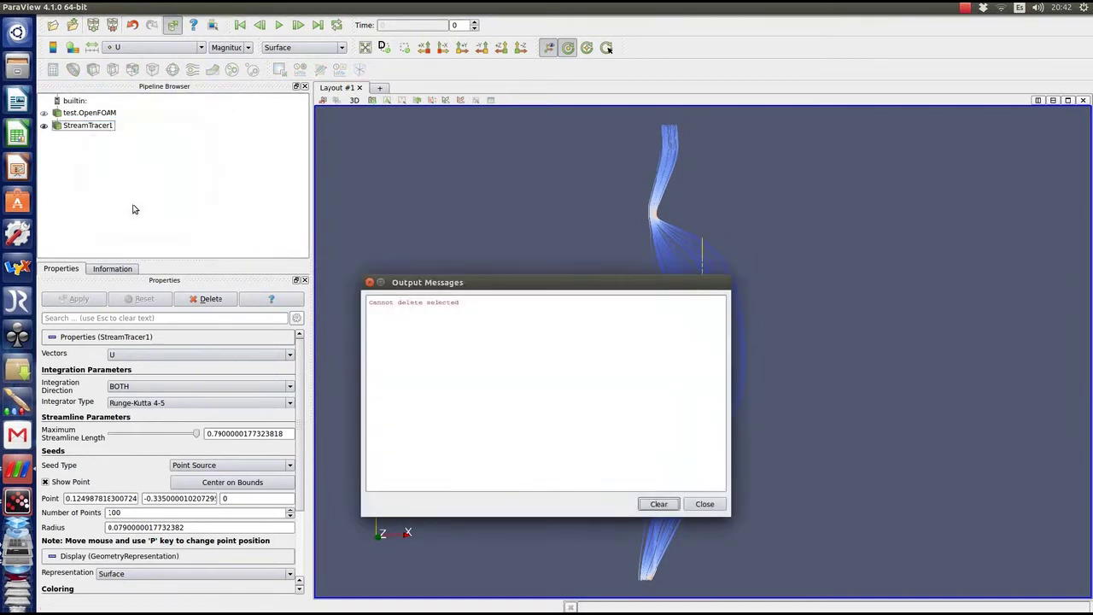
{"action": "left_click", "coordinate": [99, 127]}
{"action": "right_click", "coordinate": [100, 127]}
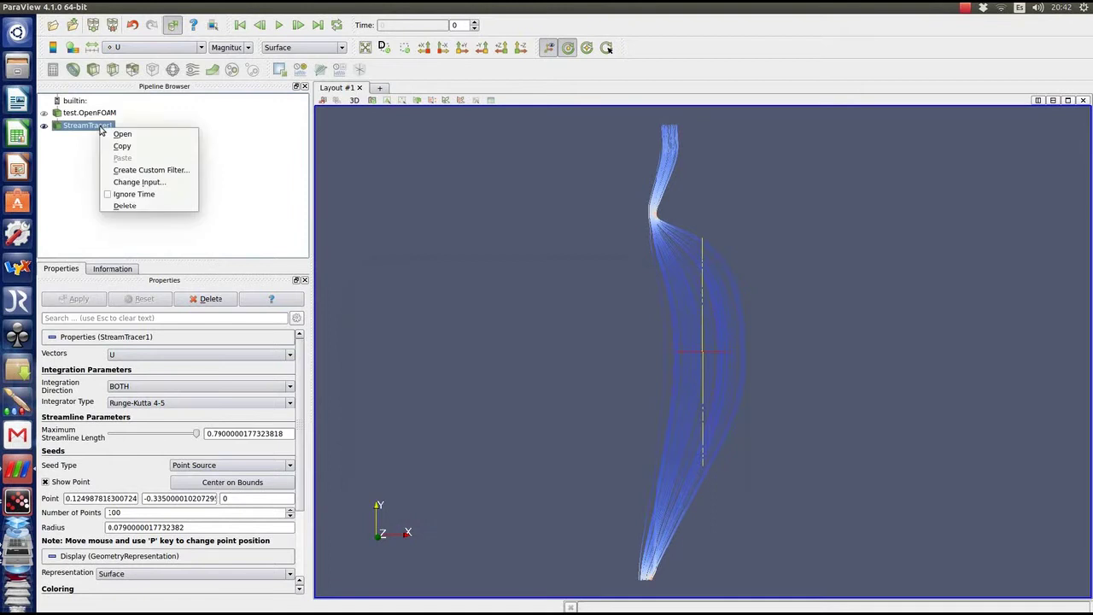
{"action": "left_click", "coordinate": [126, 207]}
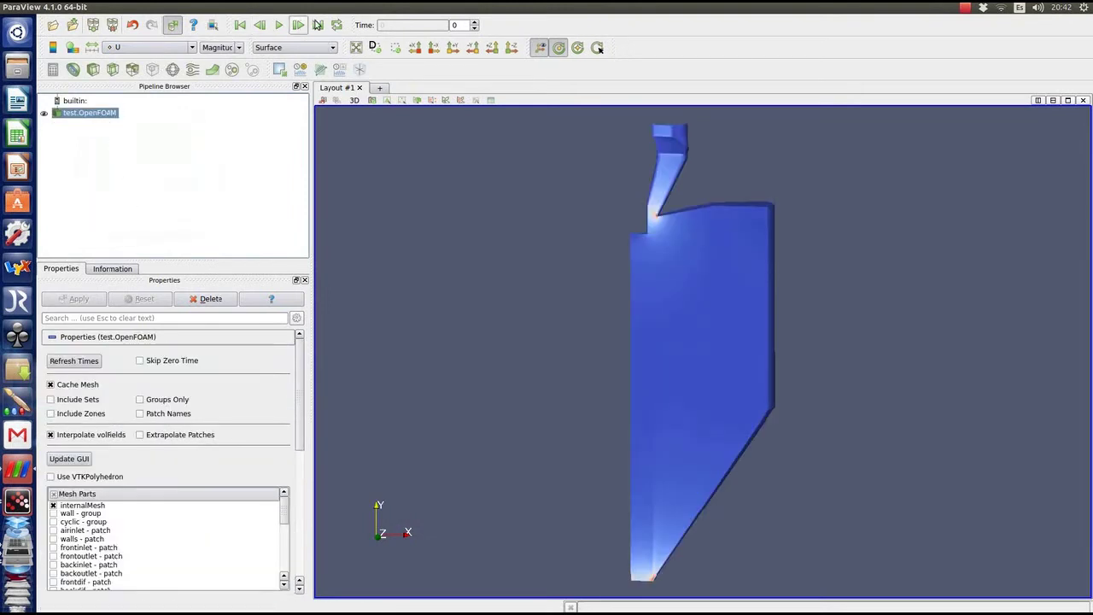
Jump to the last time step and rescale colours to the data range.
{"action": "left_click", "coordinate": [317, 25]}
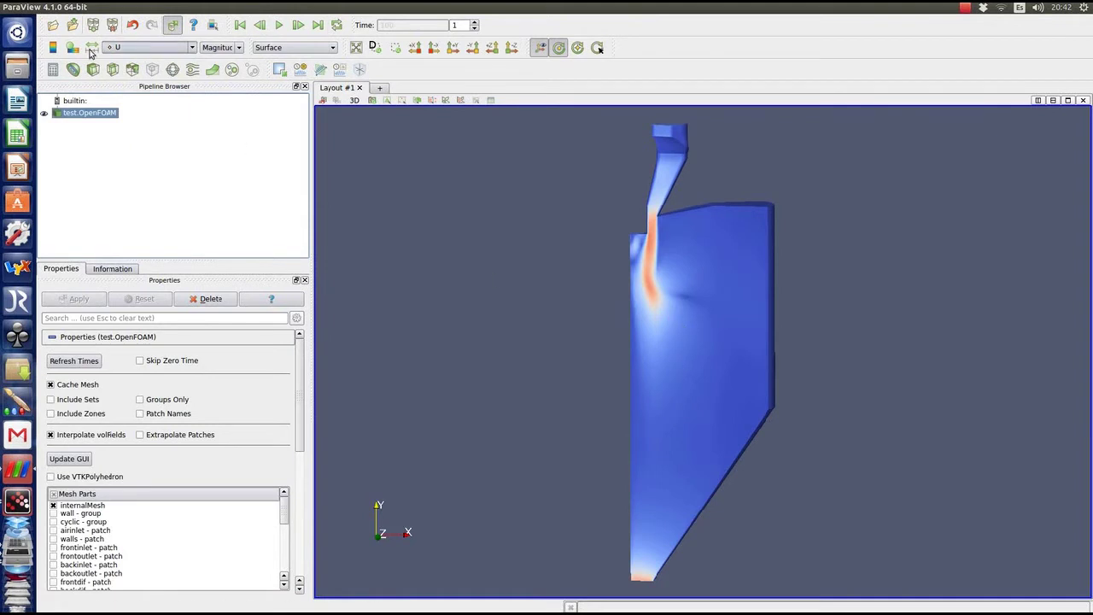
{"action": "left_click", "coordinate": [92, 47]}
{"action": "left_click_drag", "start_coordinate": [465, 267], "coordinate": [554, 392]}
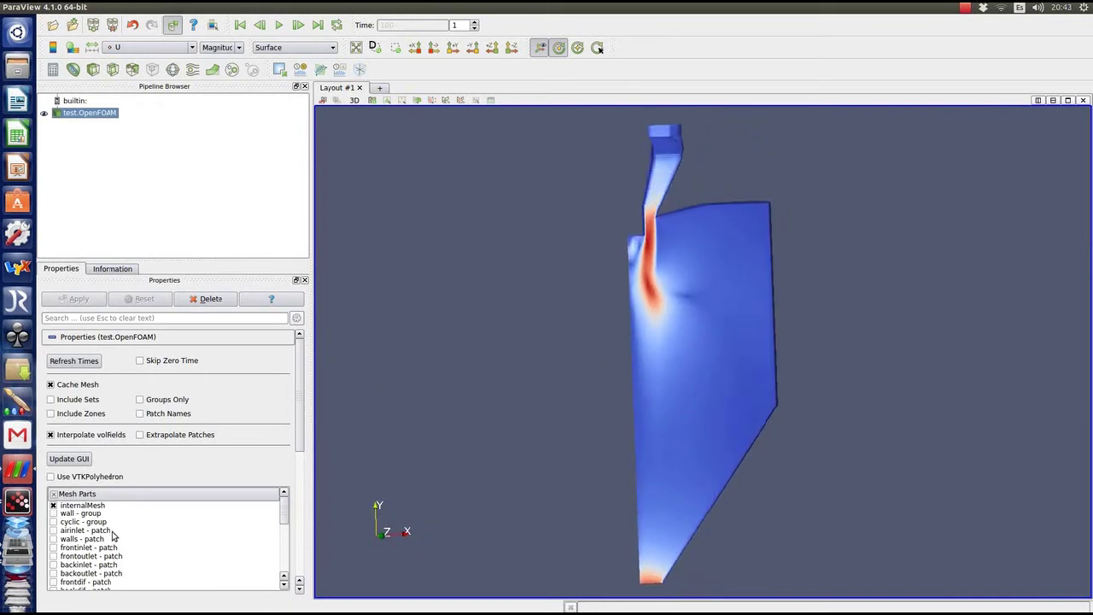
Add a Glyph filter in ParaView, then close the Gnuplot continuity and residuals windows.
{"action": "left_click", "coordinate": [172, 71]}
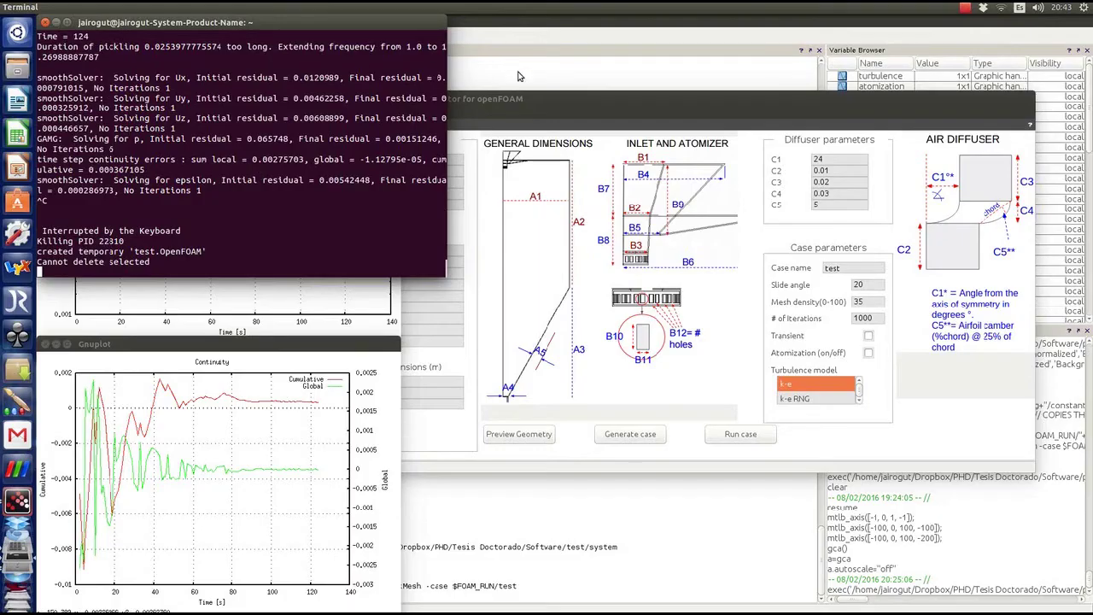
{"action": "left_click", "coordinate": [550, 103]}
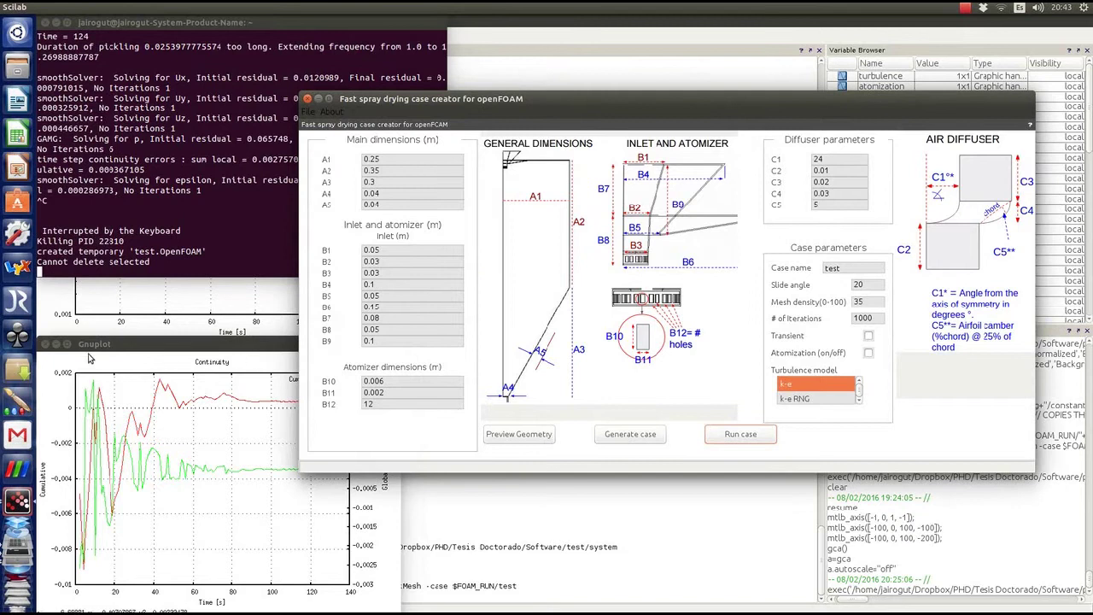
{"action": "left_click", "coordinate": [49, 344]}
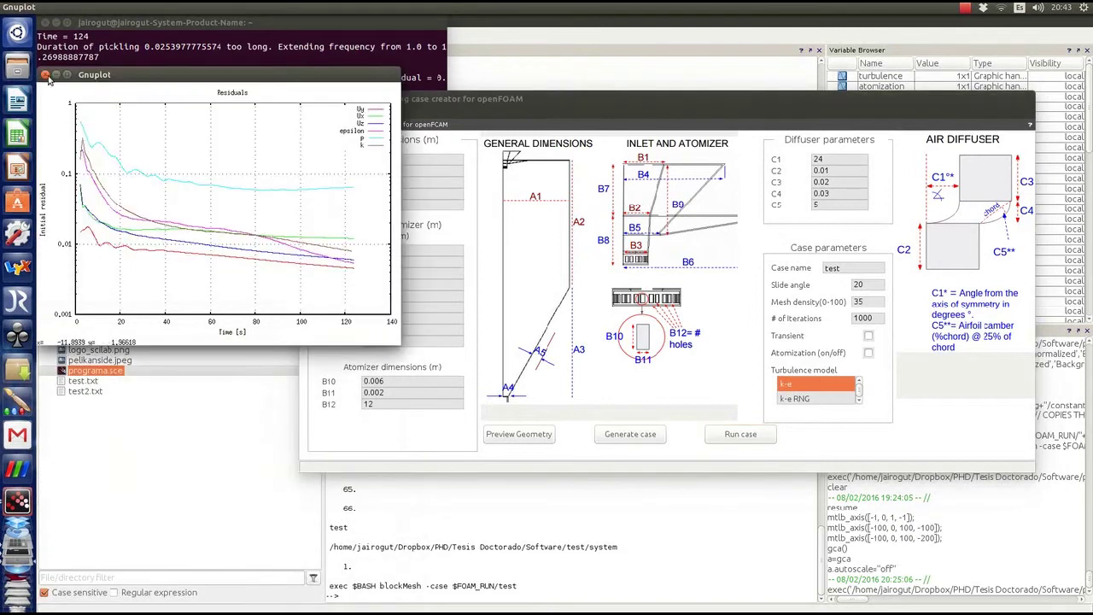
{"action": "left_click", "coordinate": [45, 74]}
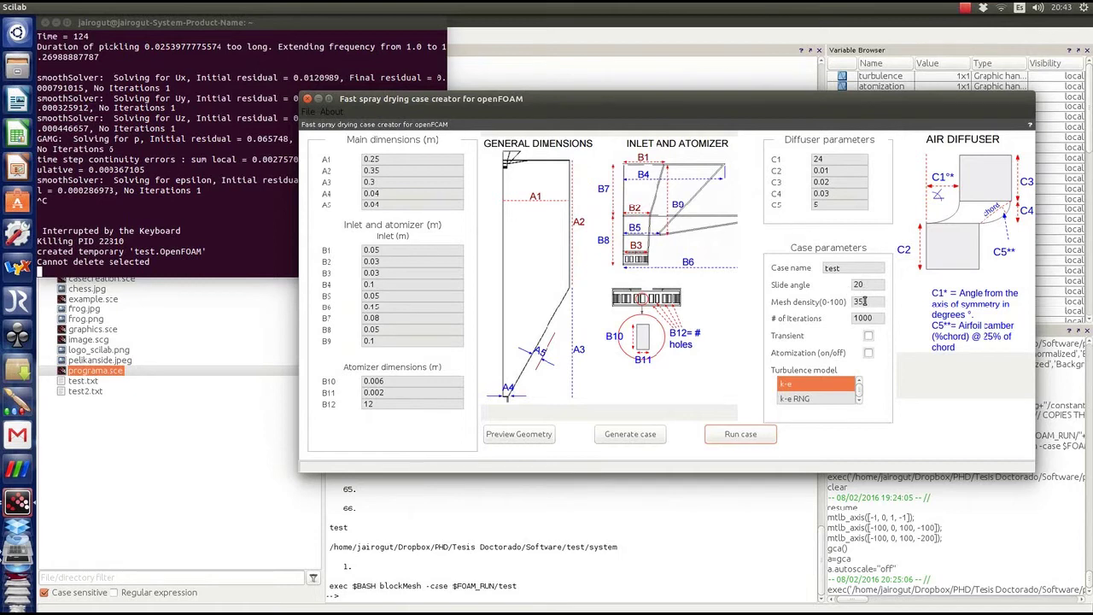
Raise the mesh density from 35 to 60 and generate the test2 case.
{"action": "left_click_drag", "start_coordinate": [861, 301], "coordinate": [845, 300]}
{"action": "key", "text": "BackSpace"}
{"action": "key", "text": "BackSpace"}
{"action": "type", "text": "6"}
{"action": "left_click", "coordinate": [631, 434]}
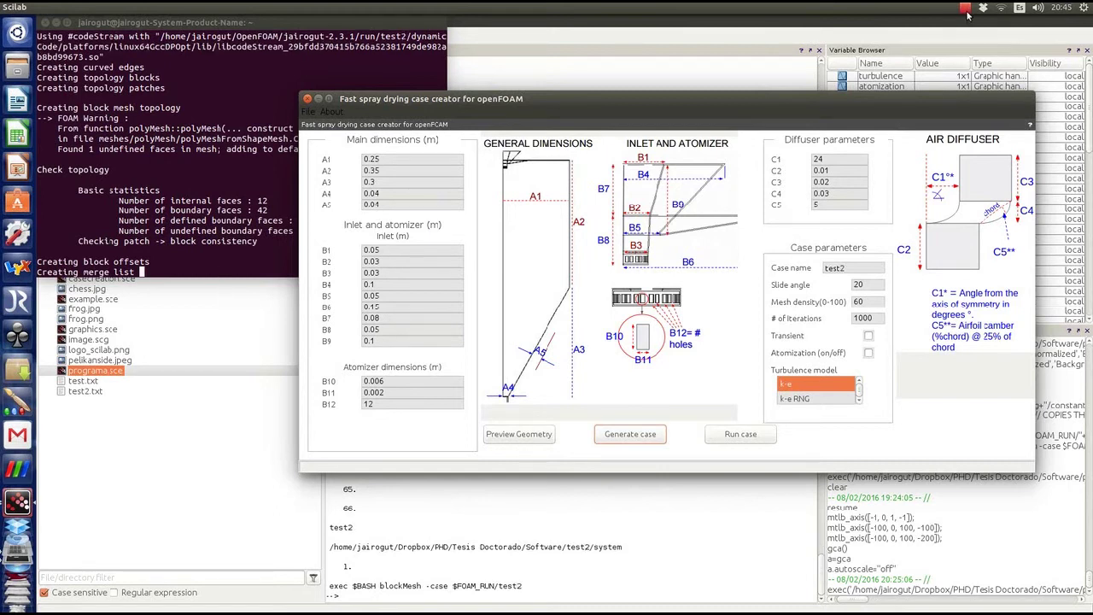
{"action": "left_click", "coordinate": [966, 11]}
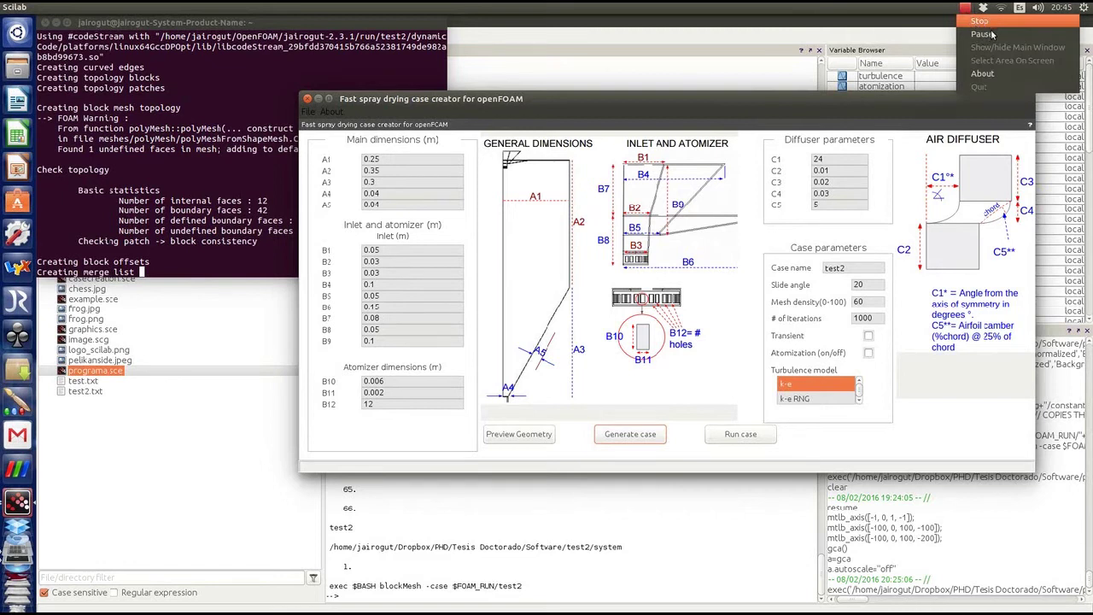
Show the test2 mesh as Surface With Edges and orbit to inspect the finer cells.
{"action": "left_click", "coordinate": [991, 34]}
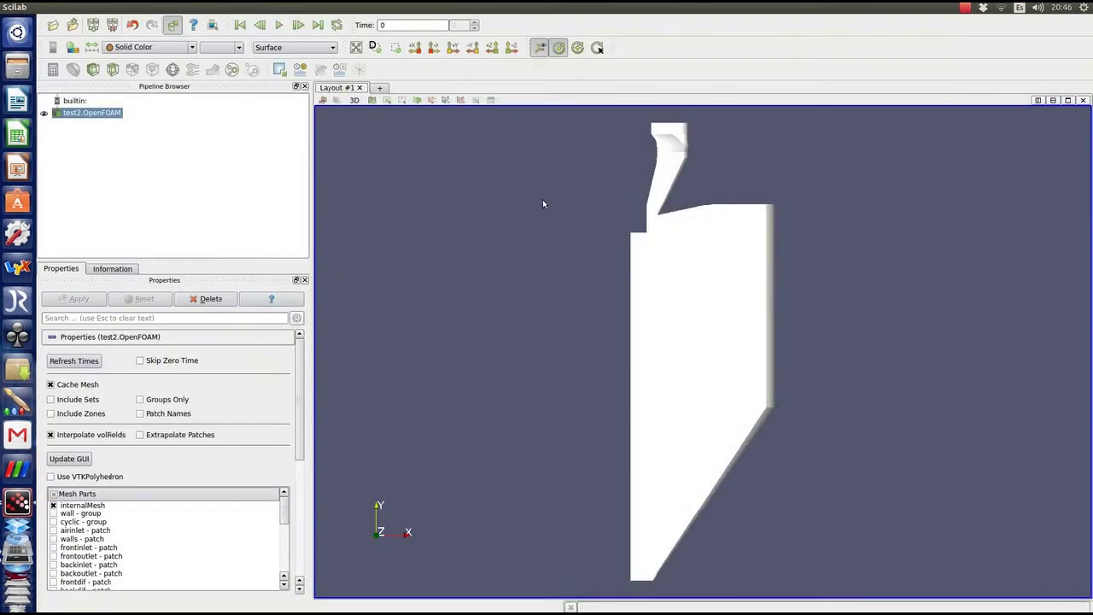
{"action": "left_click_drag", "start_coordinate": [666, 264], "coordinate": [659, 393]}
{"action": "left_click", "coordinate": [303, 47]}
{"action": "left_click", "coordinate": [282, 91]}
{"action": "scroll", "coordinate": [610, 458], "scroll_direction": "up", "scroll_amount": 10}
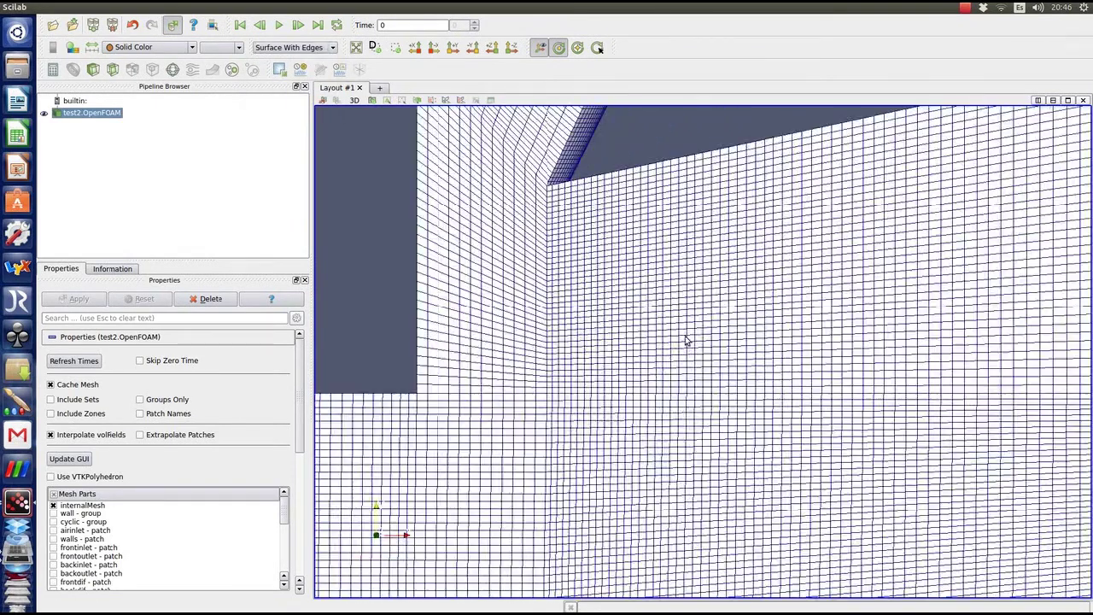
{"action": "scroll", "coordinate": [613, 336], "scroll_direction": "down", "scroll_amount": 4}
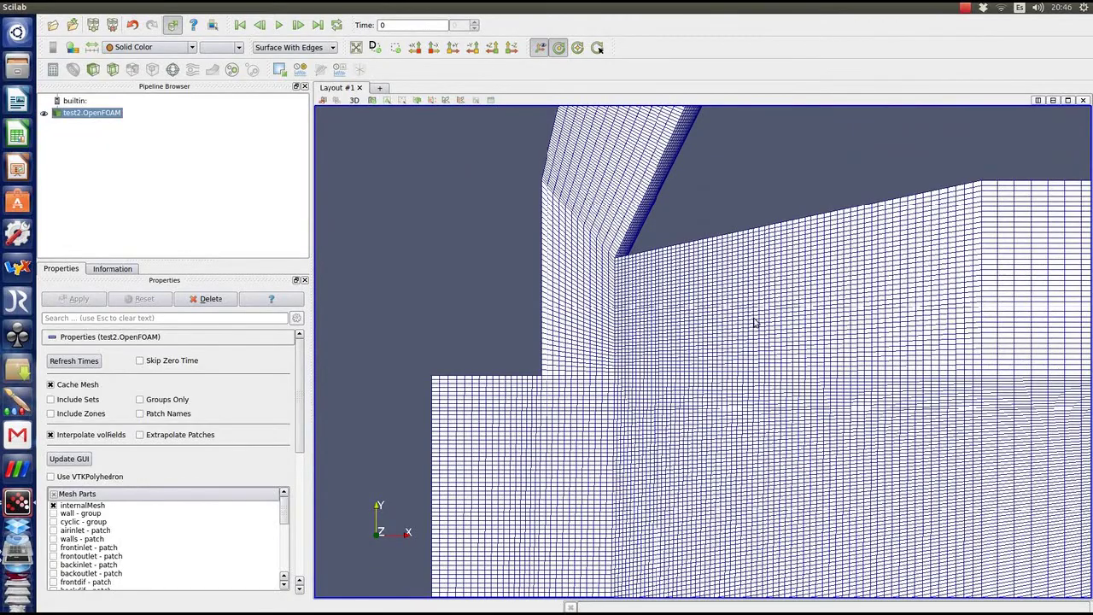
{"action": "scroll", "coordinate": [600, 275], "scroll_direction": "up", "scroll_amount": 3}
{"action": "left_click_drag", "start_coordinate": [633, 305], "coordinate": [768, 454]}
Close ParaView and preview the current dryer geometry beside the case creator.
{"action": "left_click", "coordinate": [7, 7]}
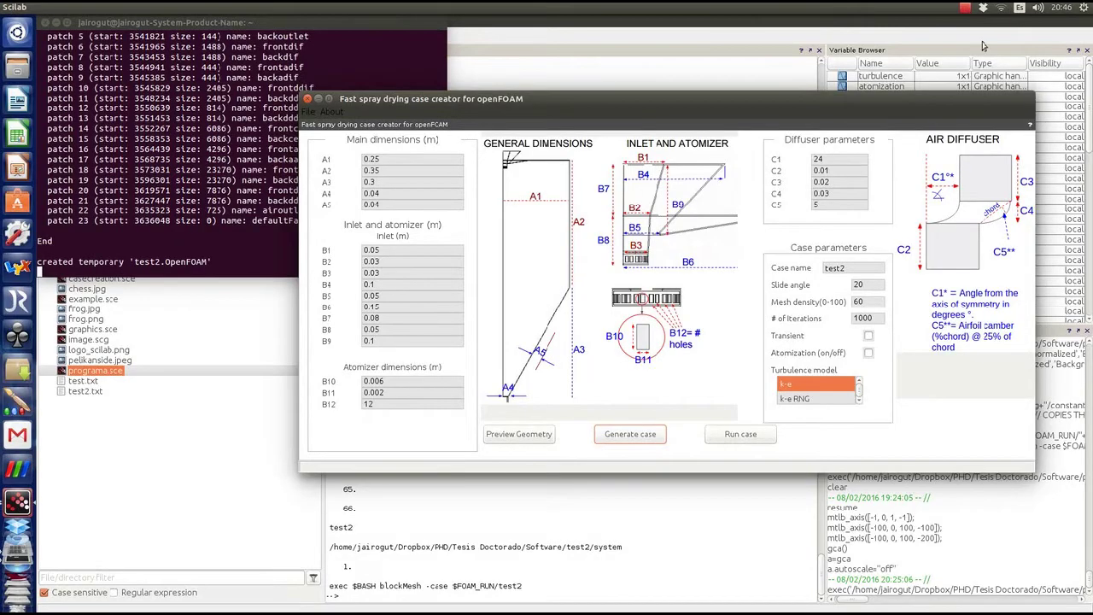
{"action": "left_click", "coordinate": [966, 8]}
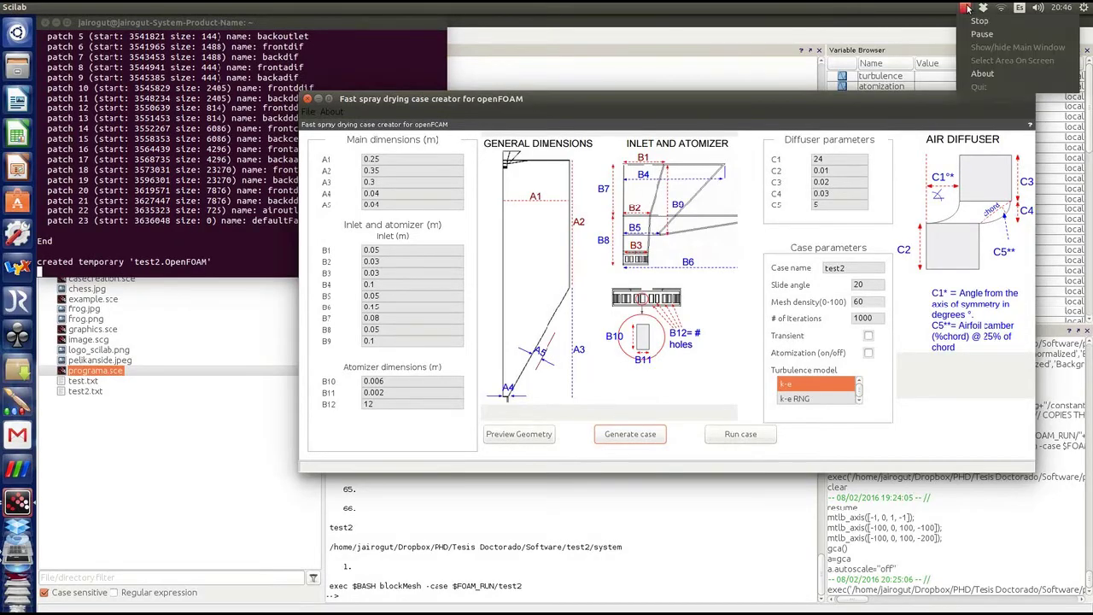
{"action": "left_click", "coordinate": [919, 17]}
{"action": "left_click", "coordinate": [507, 436]}
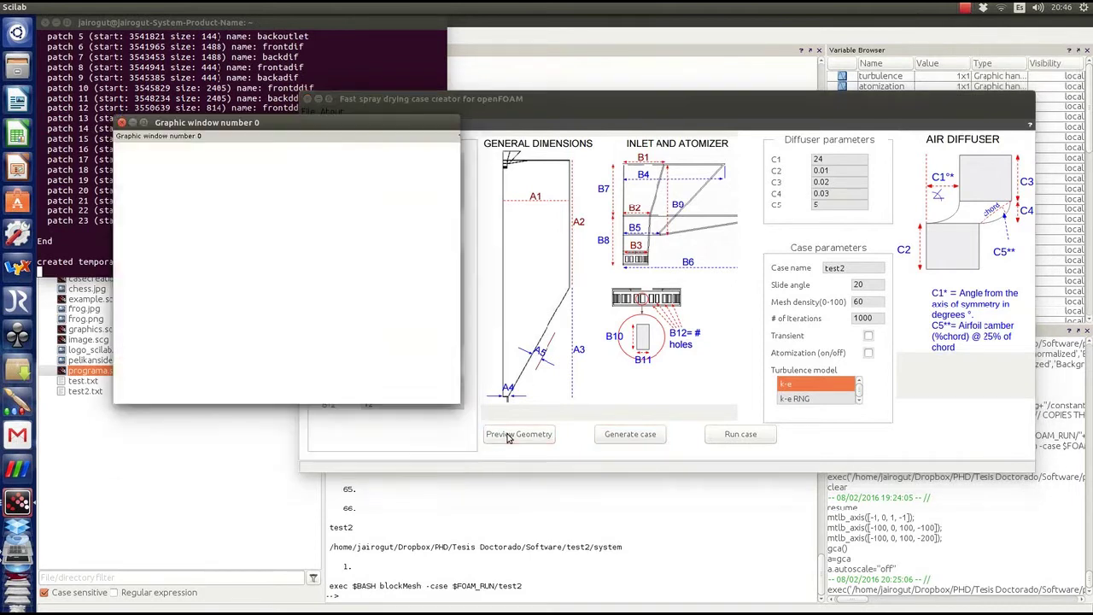
{"action": "left_click_drag", "start_coordinate": [282, 129], "coordinate": [207, 111]}
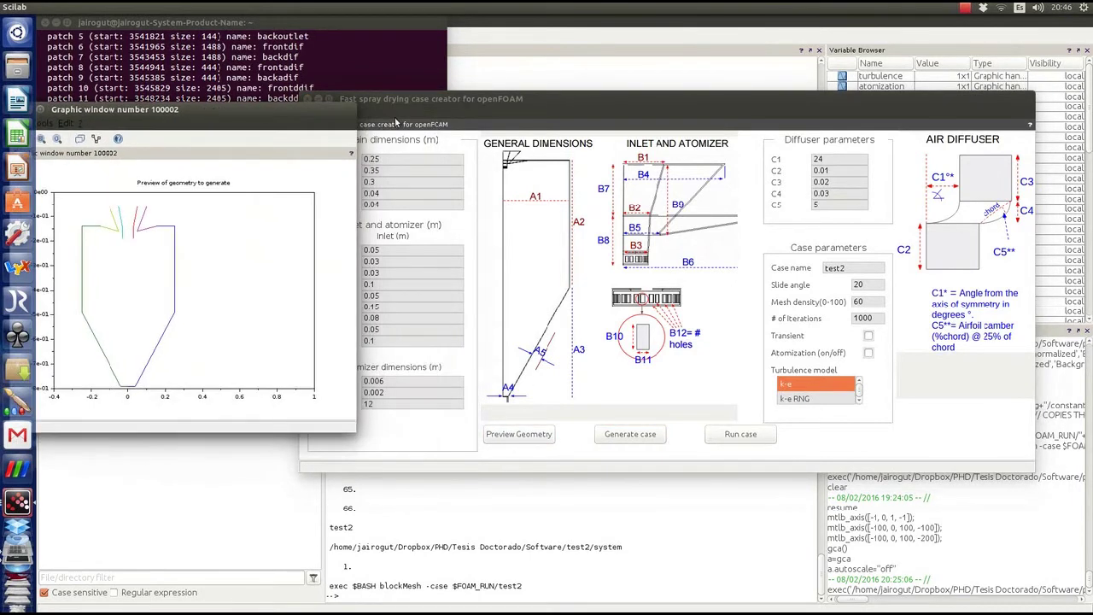
{"action": "left_click_drag", "start_coordinate": [453, 99], "coordinate": [490, 101]}
Edit the dryer dimensions A1, A2, B5, B9 and C4, setting C4 to 0.02.
{"action": "left_click_drag", "start_coordinate": [443, 158], "coordinate": [404, 160]}
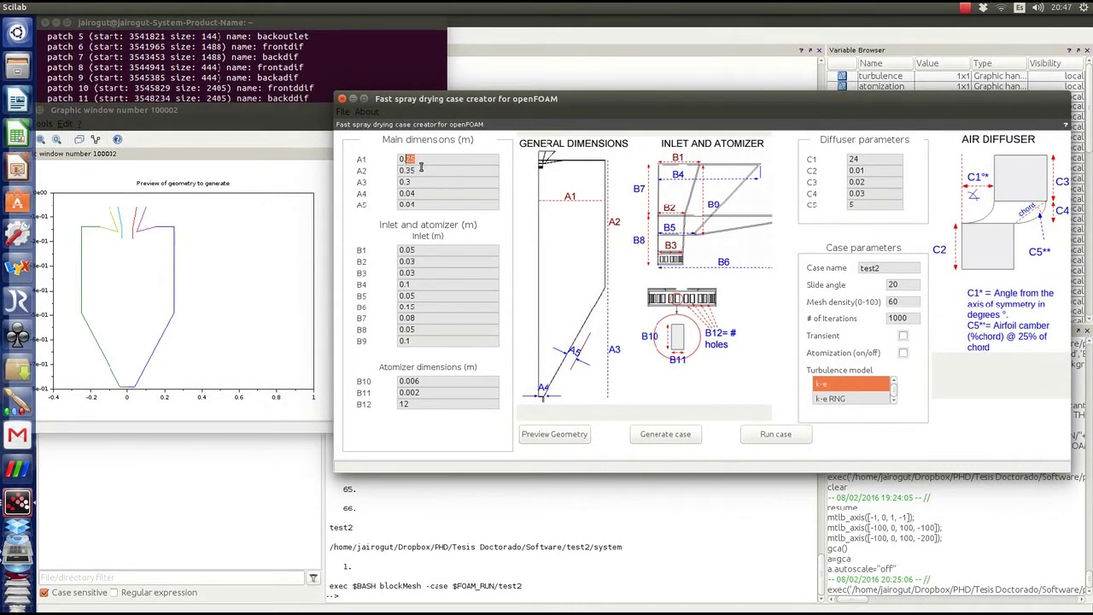
{"action": "type", "text": "20"}
{"action": "left_click_drag", "start_coordinate": [421, 170], "coordinate": [411, 194]}
{"action": "type", "text": "4"}
{"action": "key", "text": "BackSpace"}
{"action": "type", "text": "5"}
{"action": "type", "text": "1"}
{"action": "left_click_drag", "start_coordinate": [422, 293], "coordinate": [412, 296]}
{"action": "left_click_drag", "start_coordinate": [427, 343], "coordinate": [421, 334]}
{"action": "key", "text": "BackSpace"}
{"action": "type", "text": "2"}
Rename the case to test3 with mesh density 40 and preview the new outline.
{"action": "left_click", "coordinate": [902, 268]}
{"action": "key", "text": "BackSpace"}
{"action": "type", "text": "3"}
{"action": "left_click", "coordinate": [907, 302]}
{"action": "key", "text": "BackSpace"}
{"action": "key", "text": "BackSpace"}
{"action": "type", "text": "40"}
{"action": "left_click", "coordinate": [581, 439]}
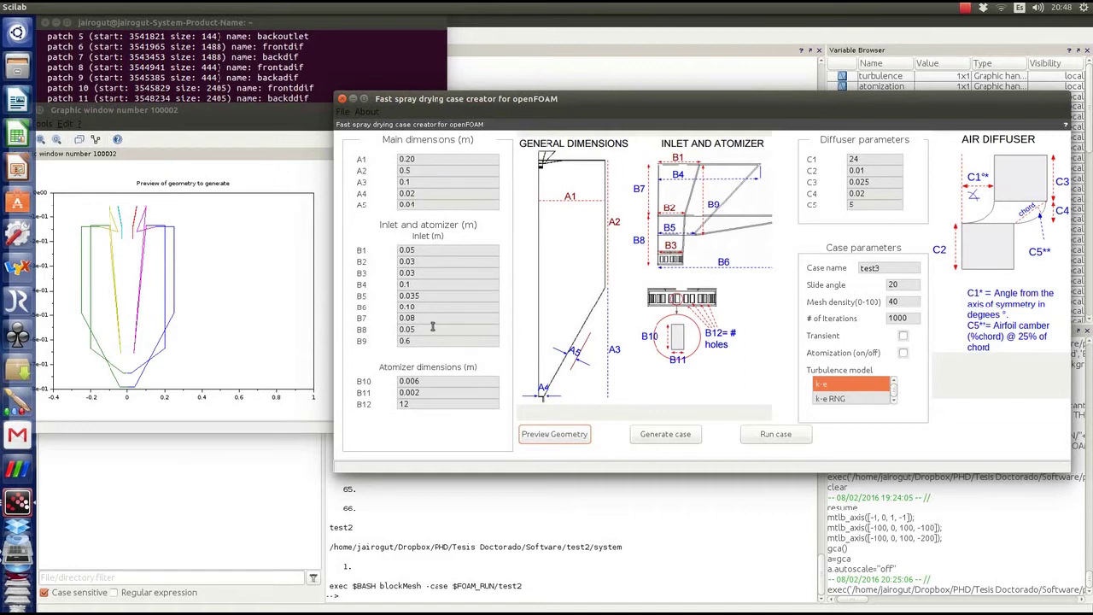
Set B9 to 0.06 and preview the updated geometry.
{"action": "double_click", "coordinate": [46, 111]}
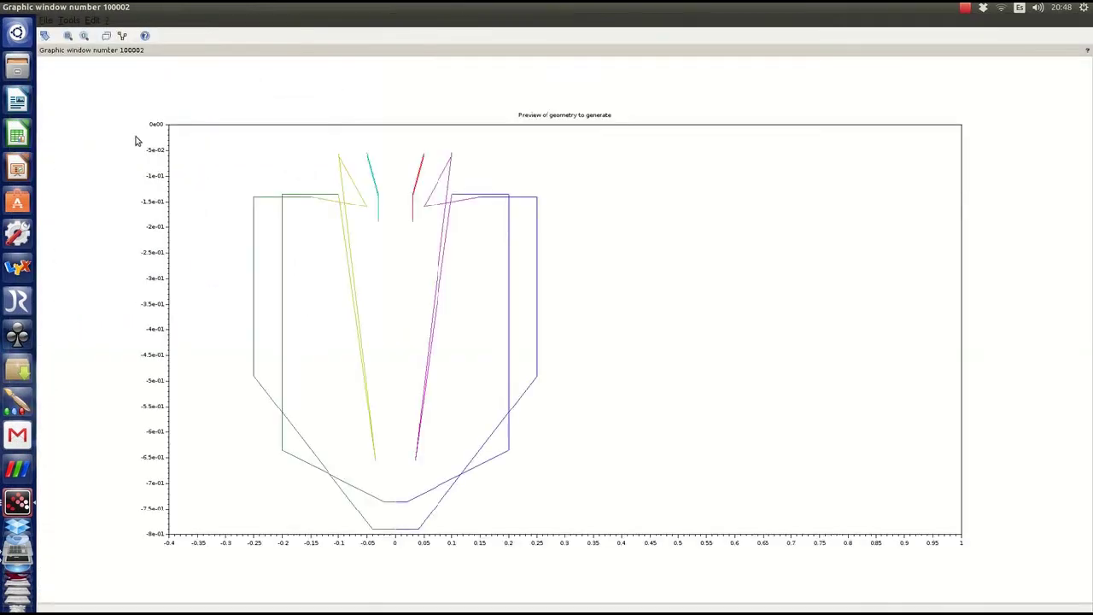
{"action": "double_click", "coordinate": [23, 7]}
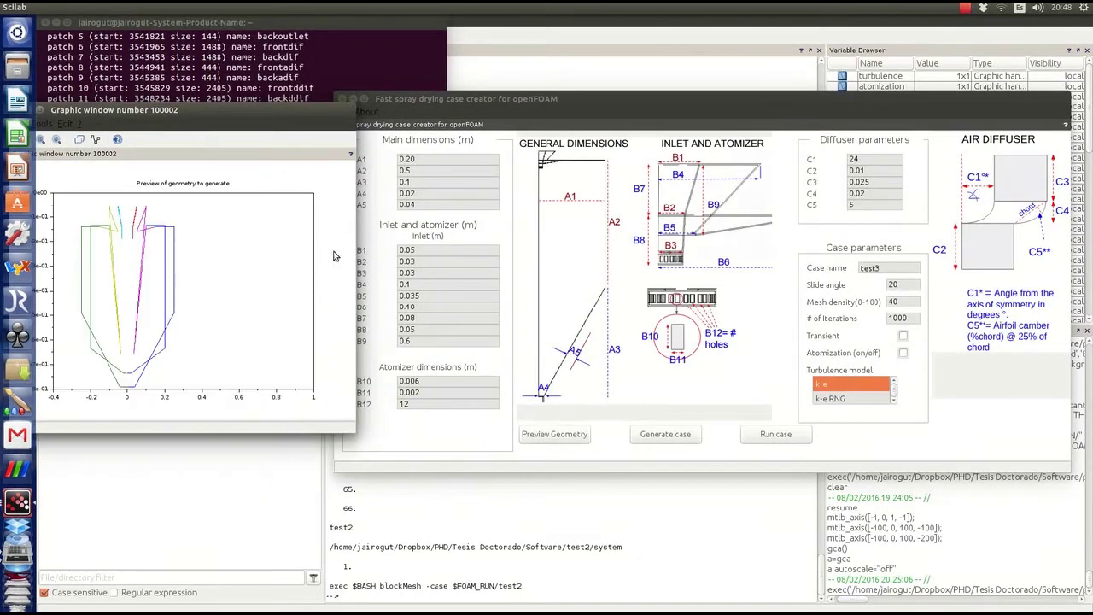
{"action": "left_click", "coordinate": [443, 340]}
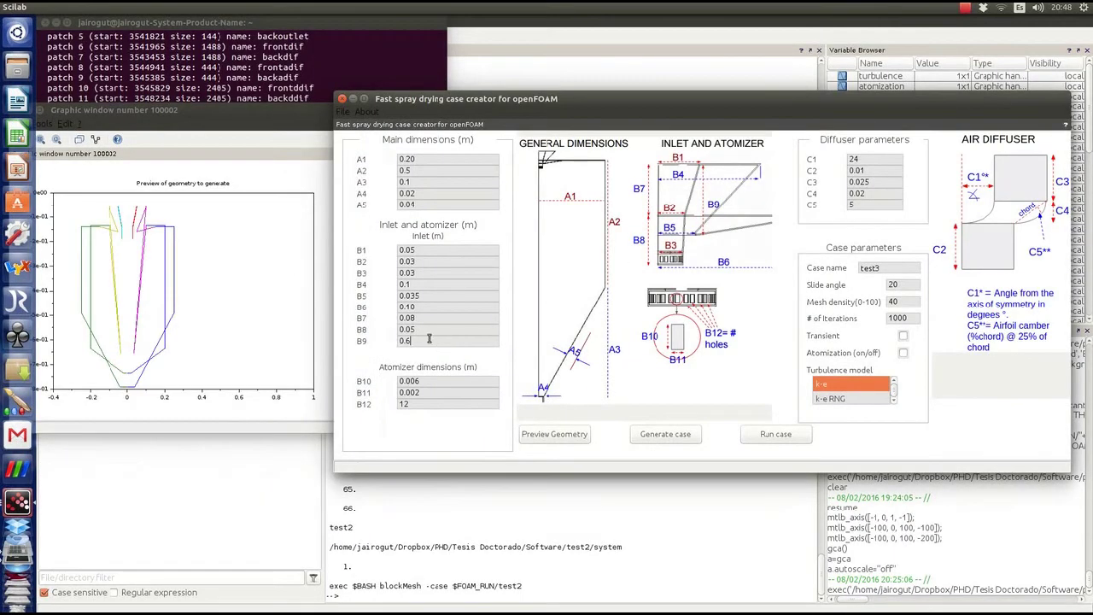
{"action": "key", "text": "BackSpace"}
{"action": "type", "text": "06"}
{"action": "left_click", "coordinate": [540, 436]}
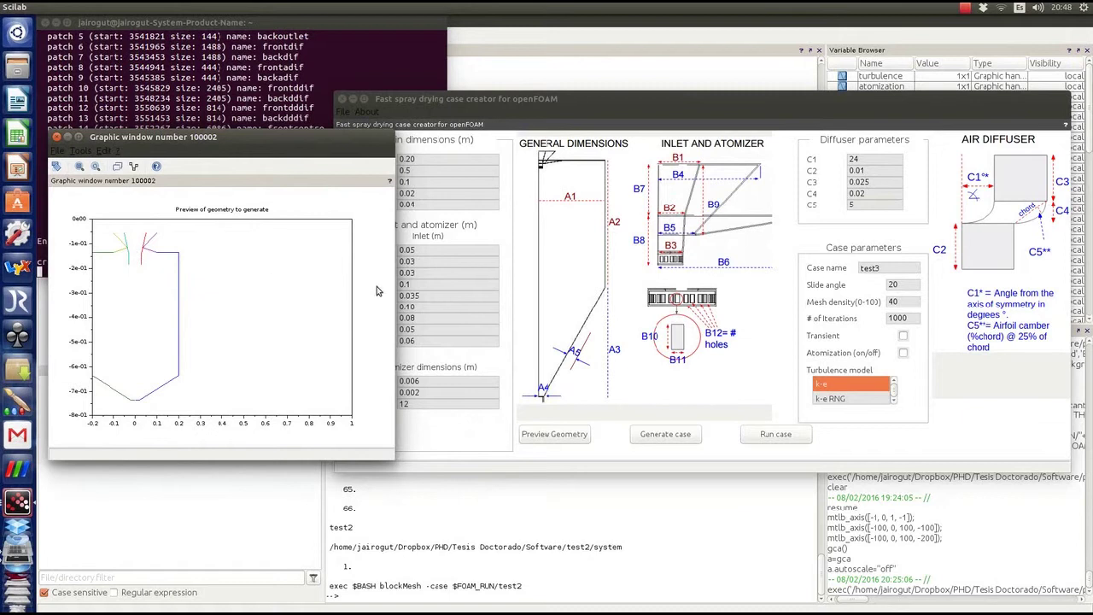
Set B5 to 0.04 and refresh the geometry preview.
{"action": "left_click", "coordinate": [462, 298]}
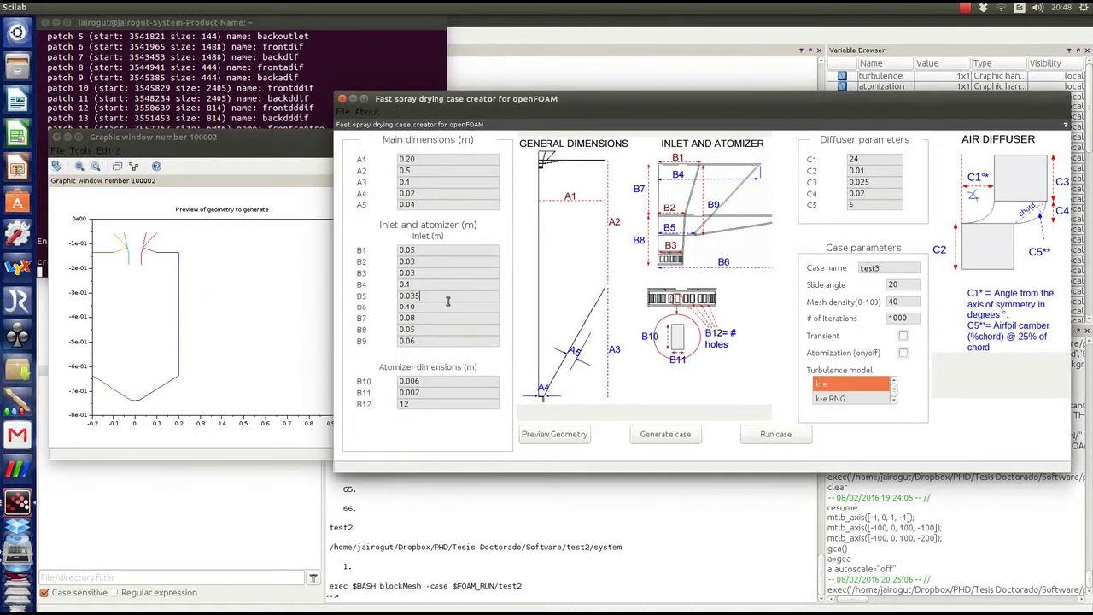
{"action": "key", "text": "shift+Left"}
{"action": "key", "text": "shift+Left"}
{"action": "type", "text": "4"}
{"action": "left_click", "coordinate": [560, 441]}
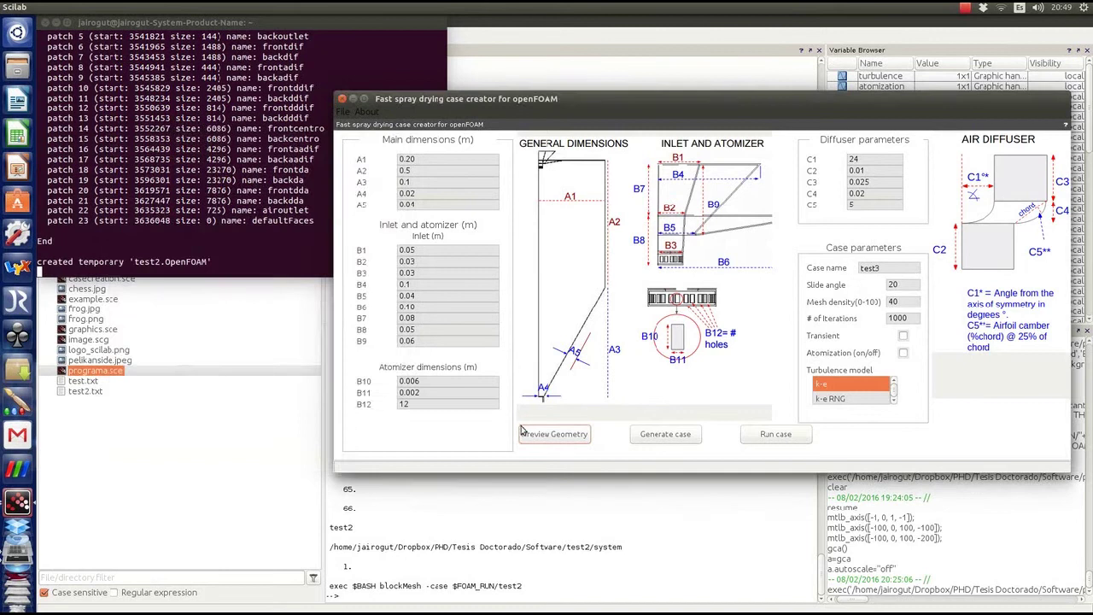
{"action": "left_click_drag", "start_coordinate": [289, 123], "coordinate": [213, 123]}
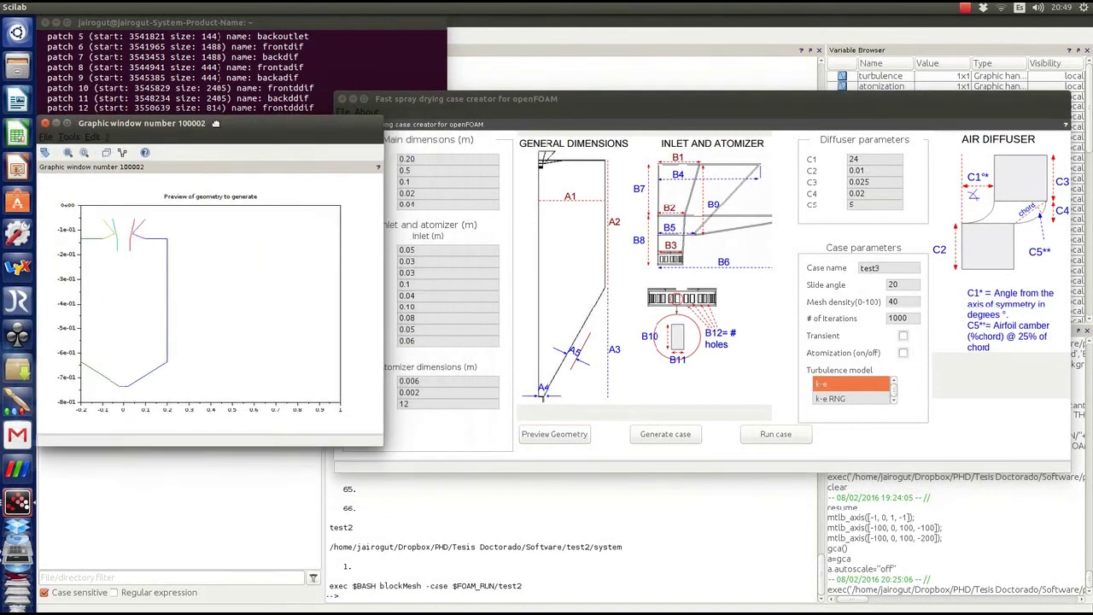
{"action": "left_click", "coordinate": [488, 111]}
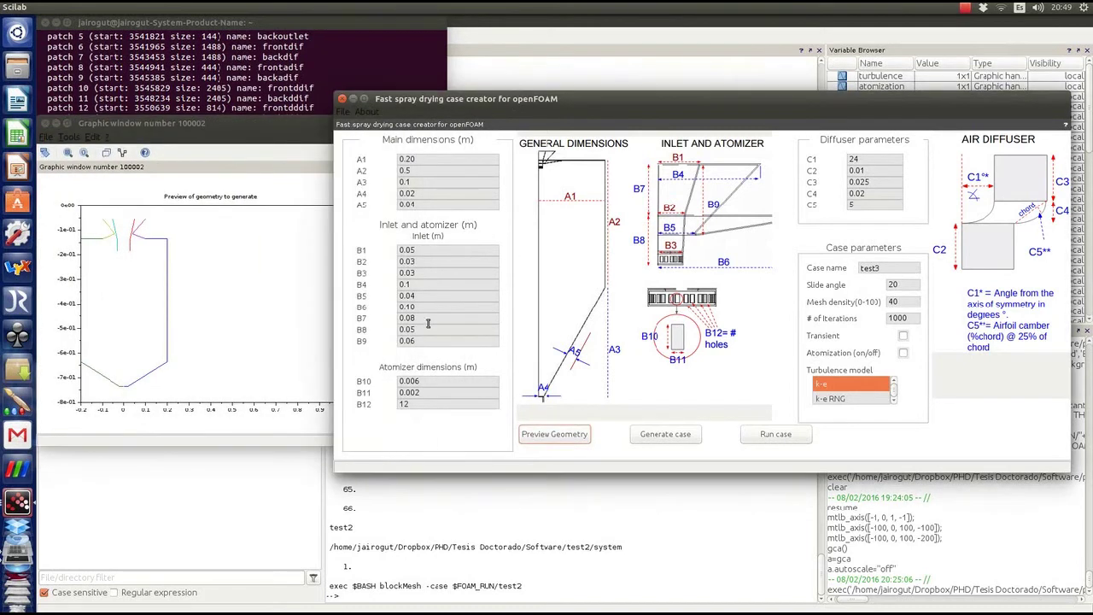
{"action": "left_click", "coordinate": [588, 436]}
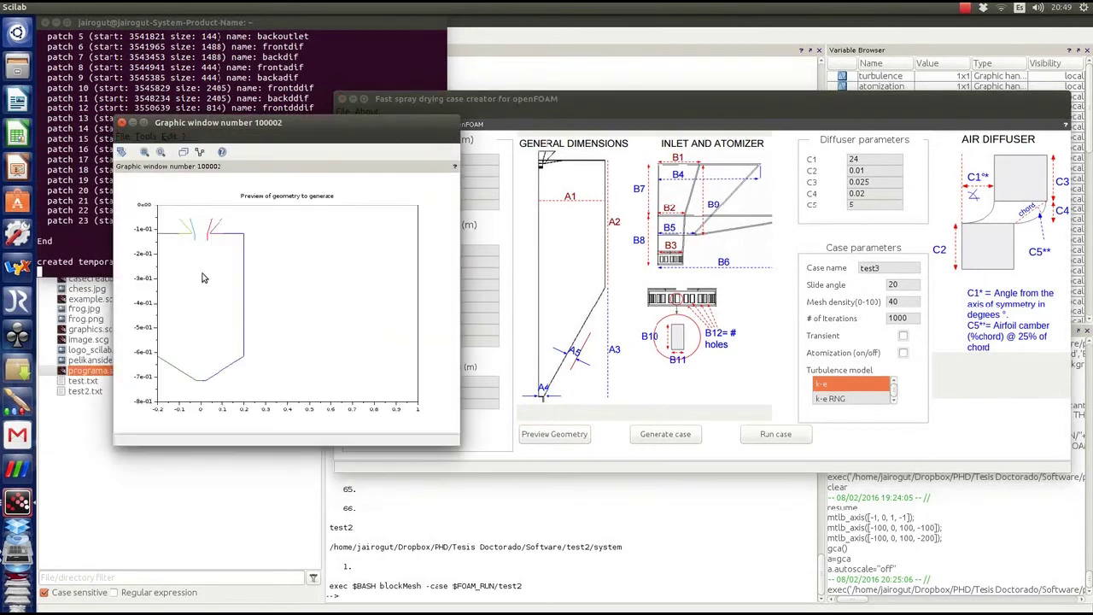
Generate the test3 case files and close the geometry preview.
{"action": "left_click", "coordinate": [665, 434]}
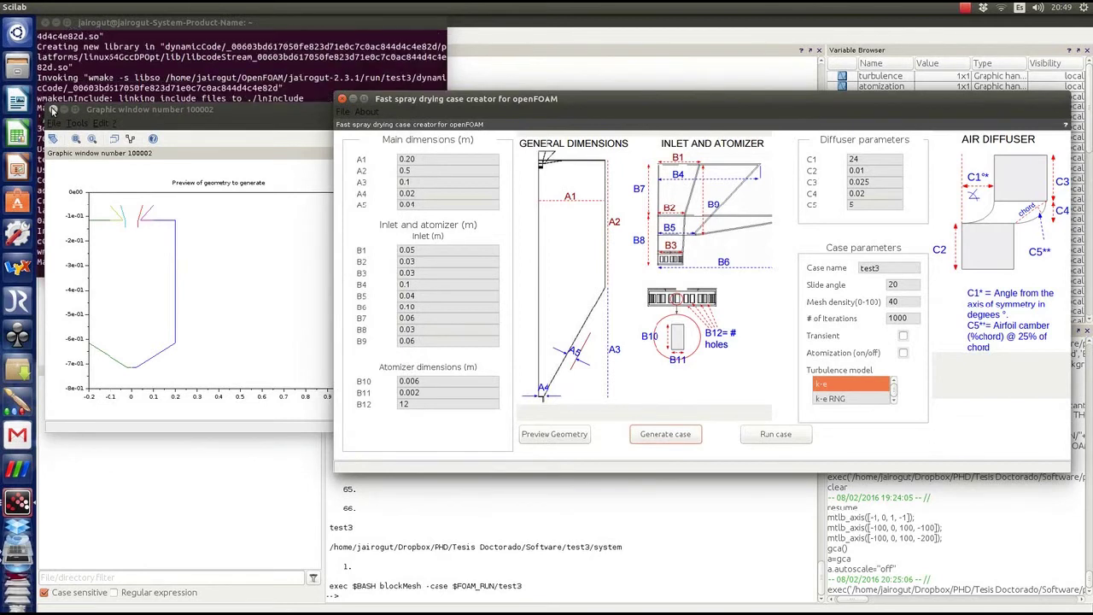
{"action": "left_click", "coordinate": [52, 110]}
{"action": "left_click", "coordinate": [965, 8]}
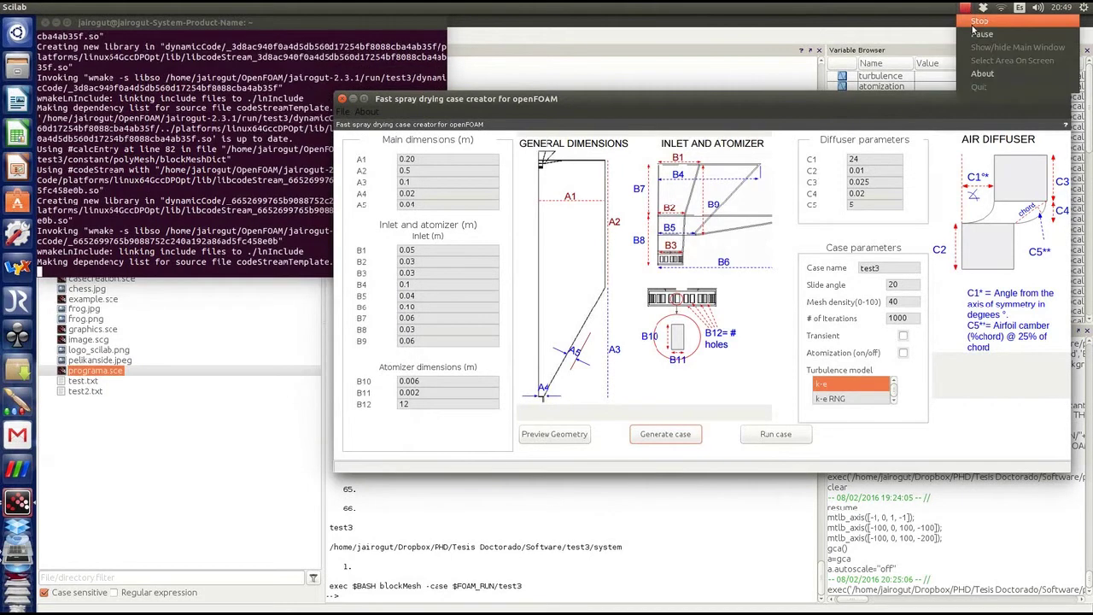
{"action": "left_click", "coordinate": [980, 36]}
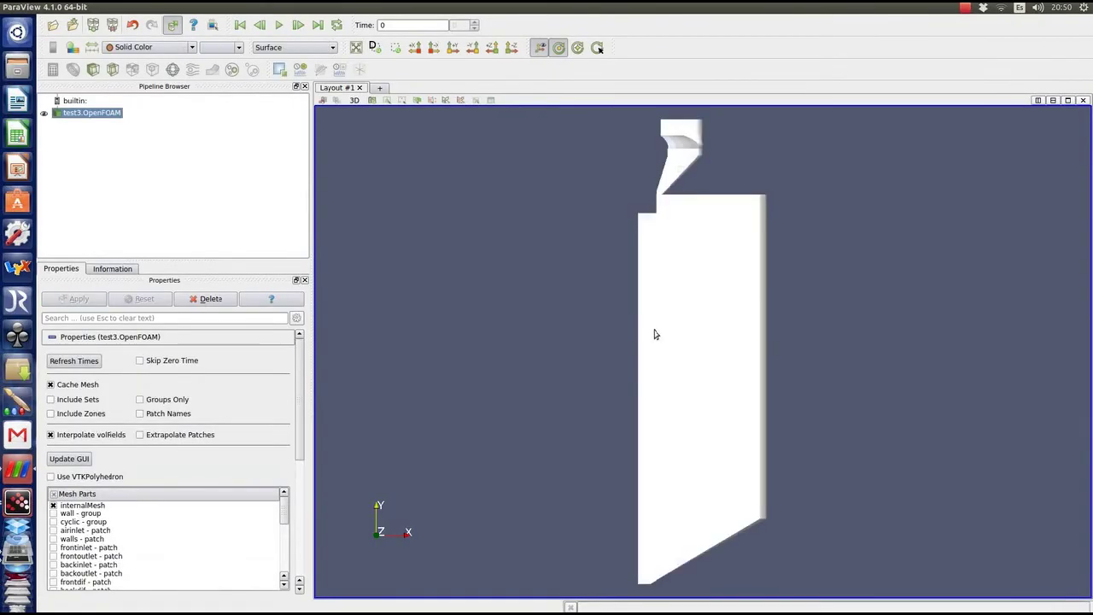
Orbit the test3 mesh shown as Surface With Edges, then close ParaView.
{"action": "left_click_drag", "start_coordinate": [654, 333], "coordinate": [683, 326]}
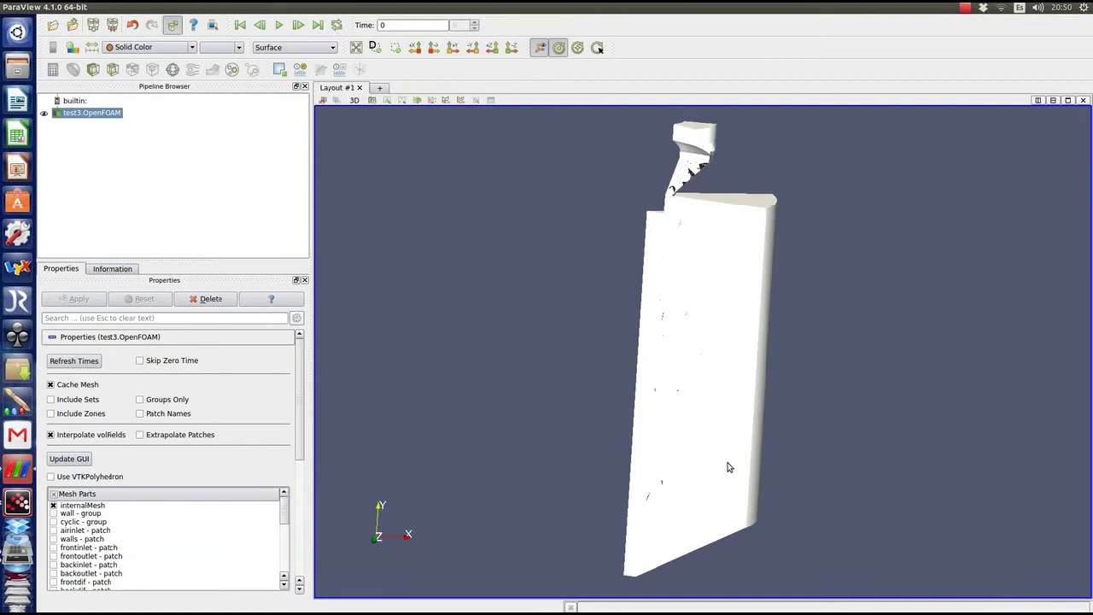
{"action": "left_click", "coordinate": [306, 48]}
{"action": "left_click", "coordinate": [290, 91]}
{"action": "scroll", "coordinate": [621, 449], "scroll_direction": "down", "scroll_amount": 3}
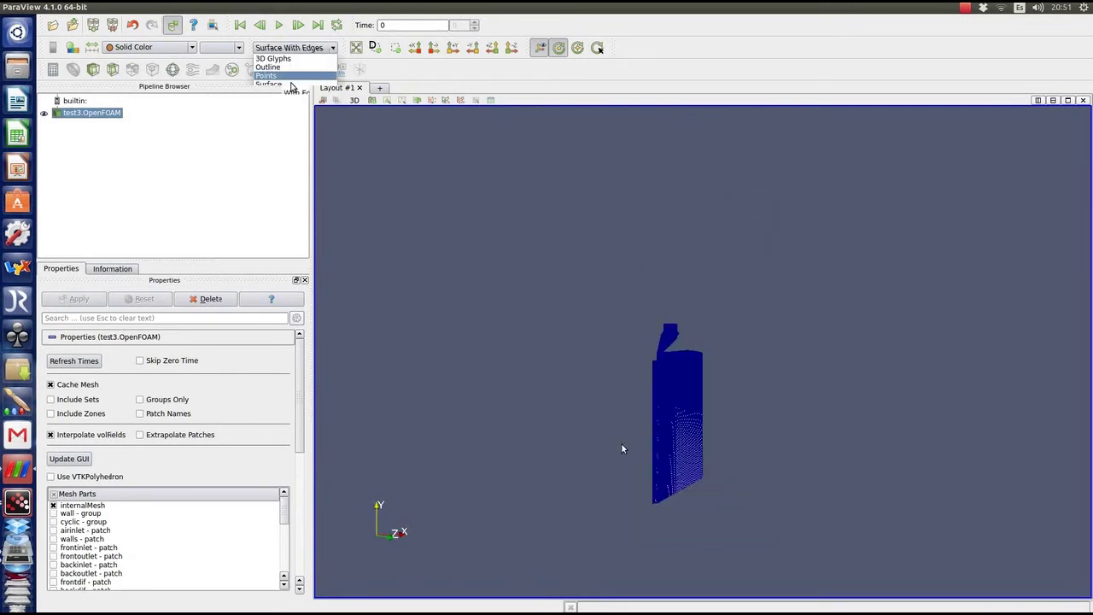
{"action": "left_click_drag", "start_coordinate": [621, 442], "coordinate": [502, 370]}
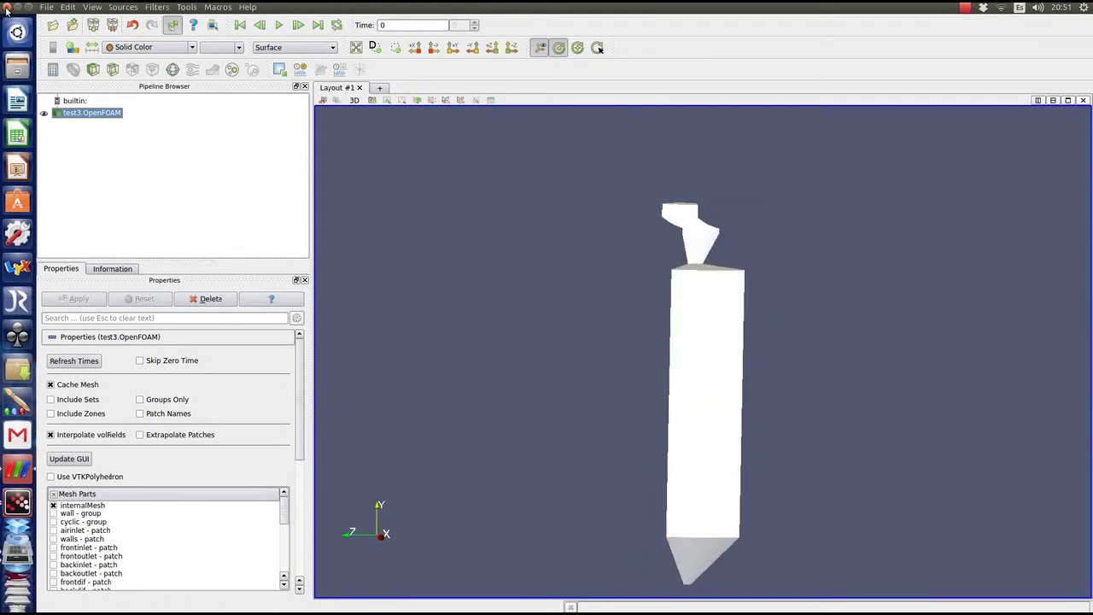
{"action": "left_click", "coordinate": [7, 9]}
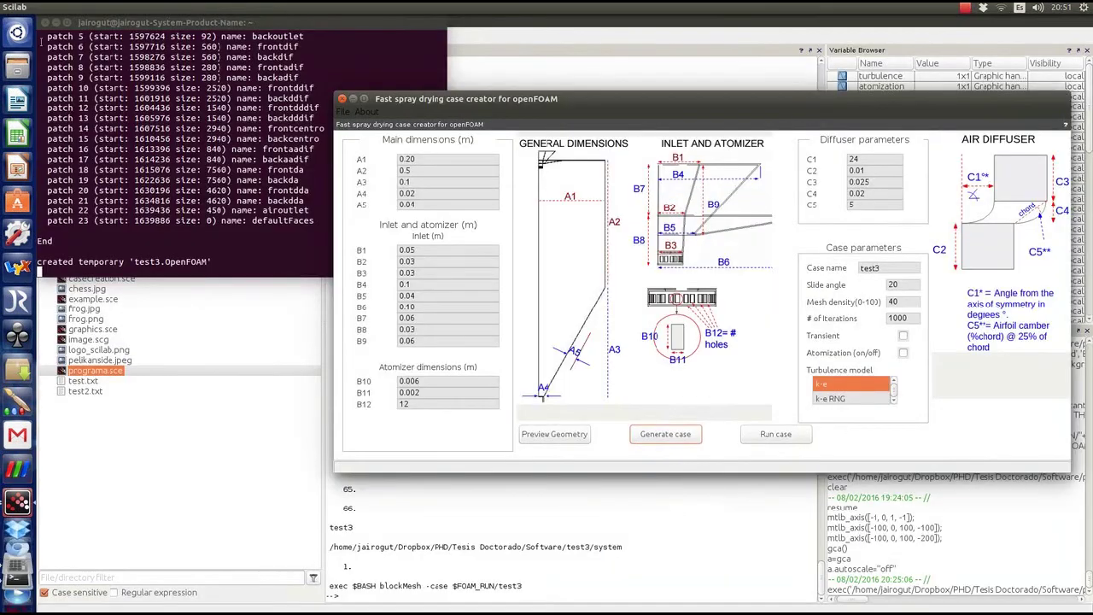
Run the test3 case and stop the solver with Ctrl+C around Time 108.
{"action": "left_click", "coordinate": [775, 433]}
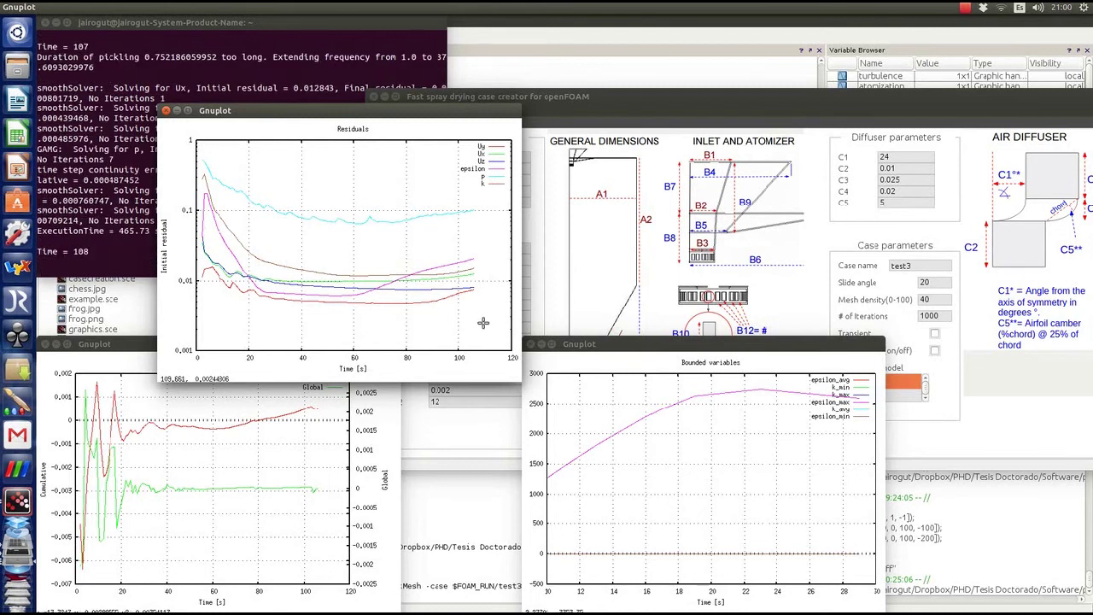
{"action": "left_click", "coordinate": [137, 261]}
{"action": "key", "text": "ctrl+c"}
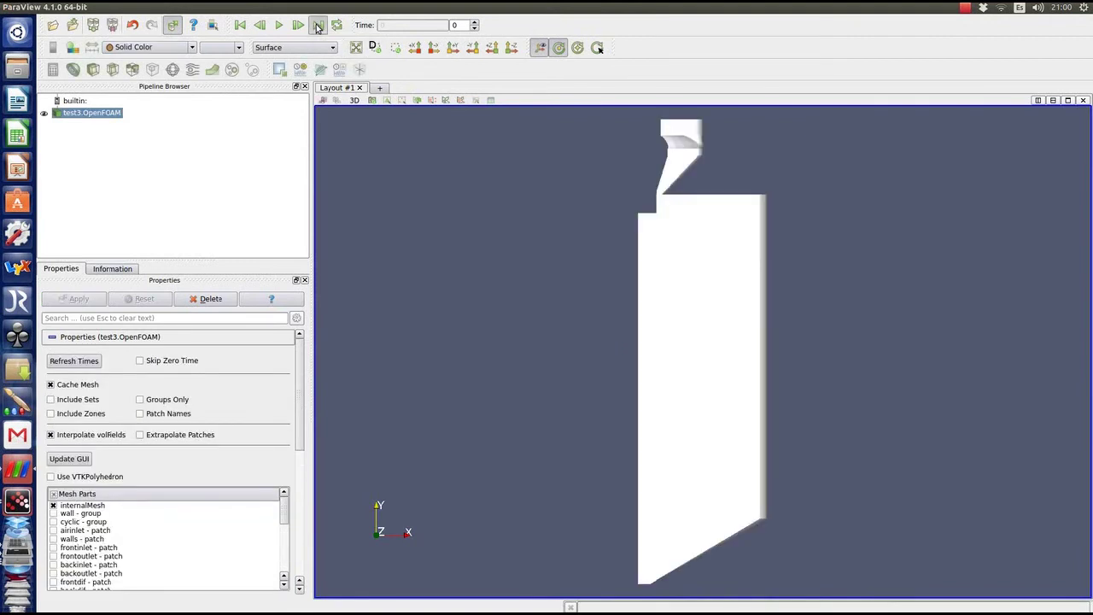
Jump to the last time step and colour the test3 model by velocity U.
{"action": "left_click", "coordinate": [318, 26]}
{"action": "left_click", "coordinate": [147, 47]}
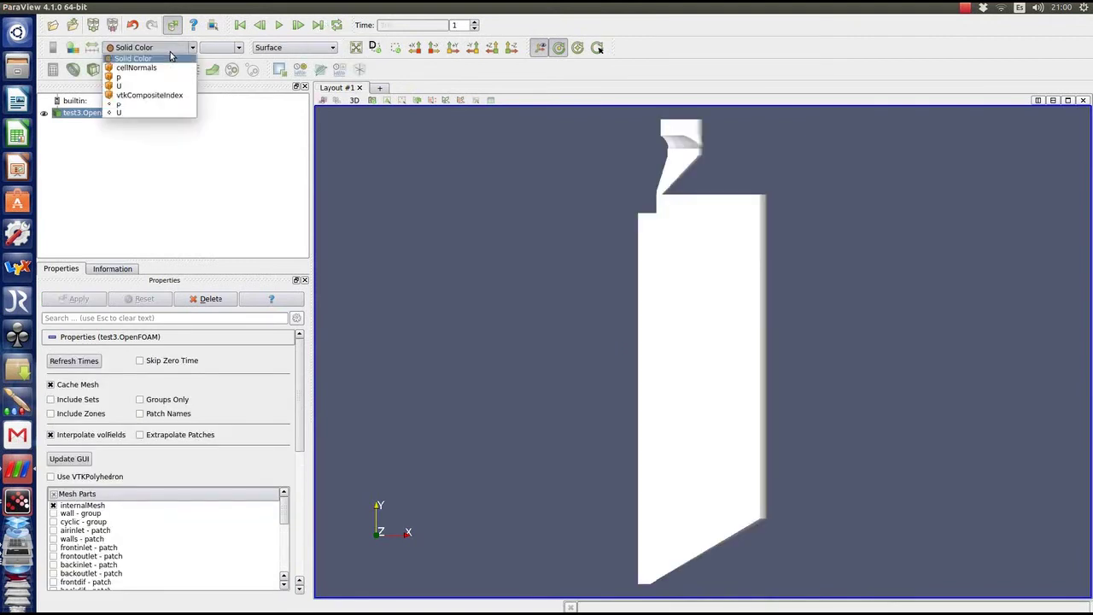
{"action": "left_click", "coordinate": [141, 112]}
{"action": "scroll", "coordinate": [674, 185], "scroll_direction": "up", "scroll_amount": 5}
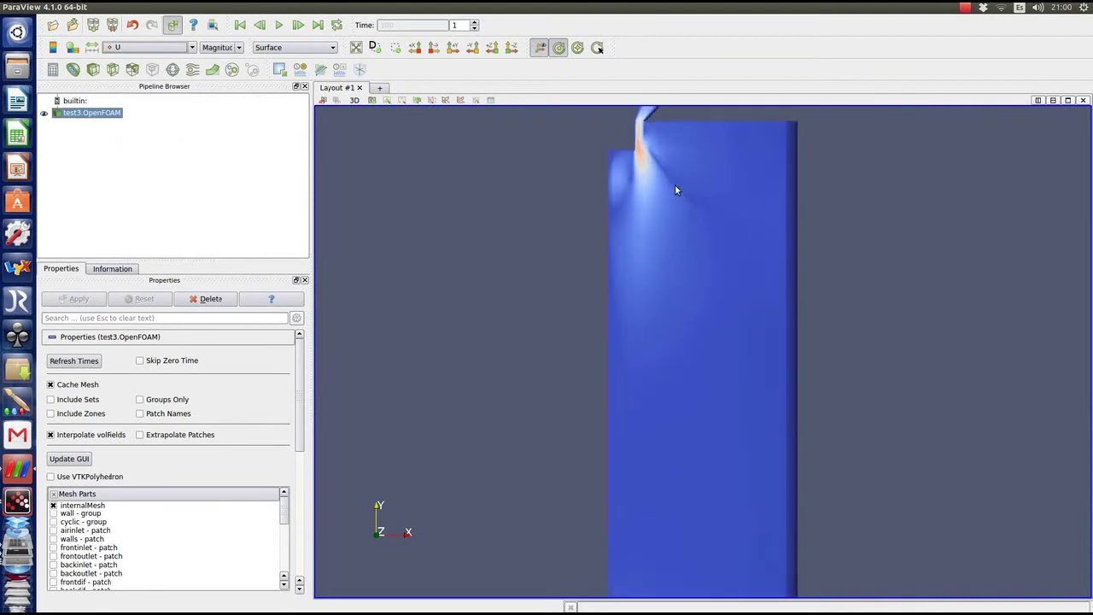
{"action": "left_click_drag", "start_coordinate": [675, 185], "coordinate": [747, 320]}
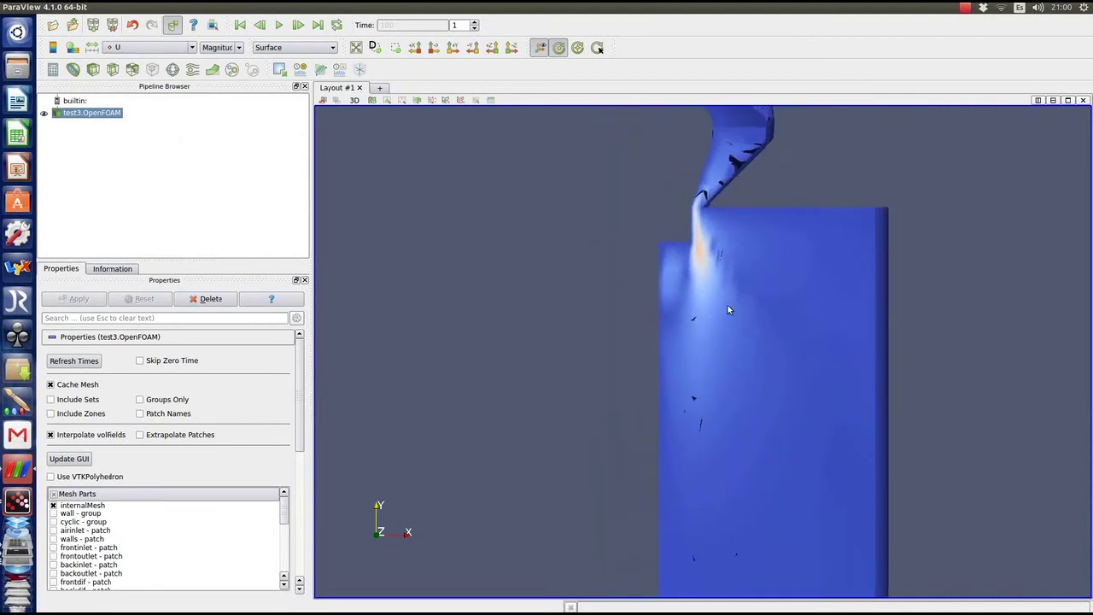
{"action": "scroll", "coordinate": [725, 307], "scroll_direction": "up", "scroll_amount": 4}
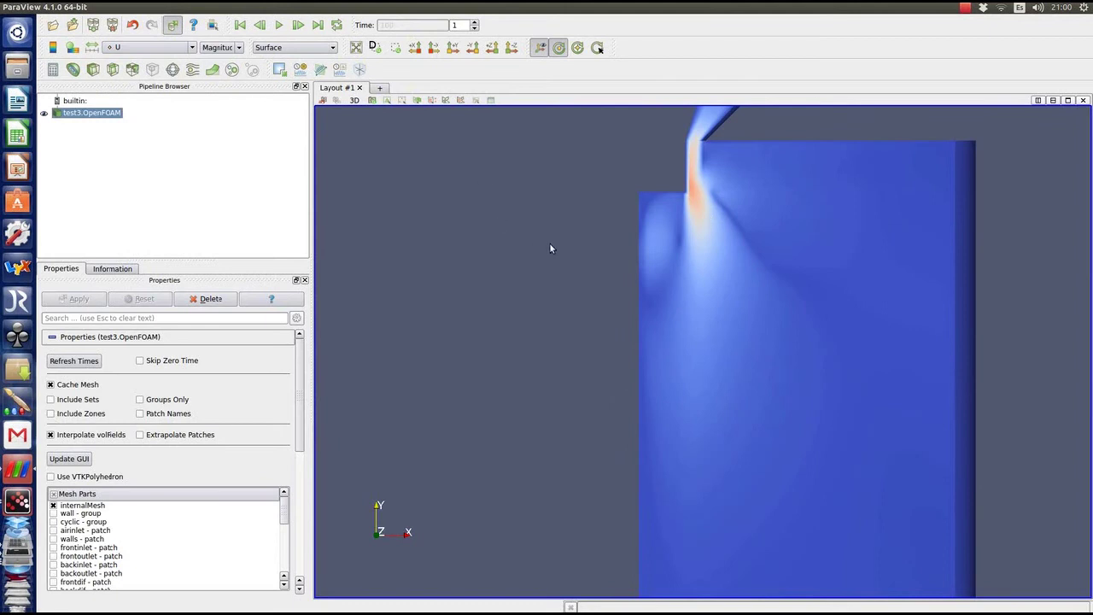
{"action": "left_click_drag", "start_coordinate": [550, 243], "coordinate": [507, 235]}
{"action": "left_click_drag", "start_coordinate": [608, 323], "coordinate": [632, 376]}
Show the U colour legend and colour by the X velocity component.
{"action": "left_click", "coordinate": [51, 51]}
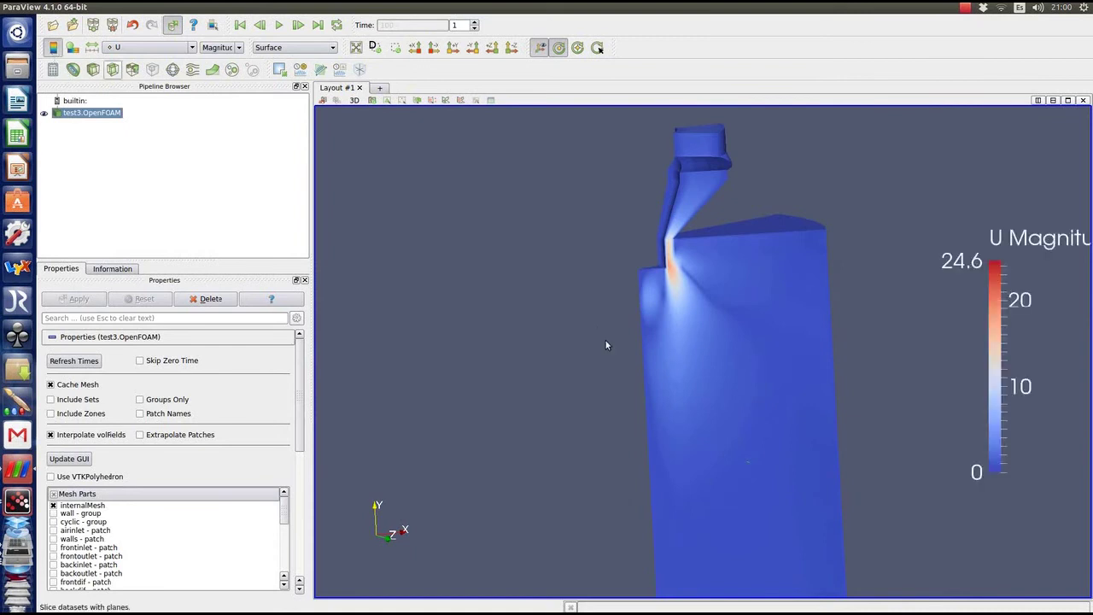
{"action": "left_click_drag", "start_coordinate": [629, 312], "coordinate": [634, 330]}
{"action": "left_click", "coordinate": [294, 47]}
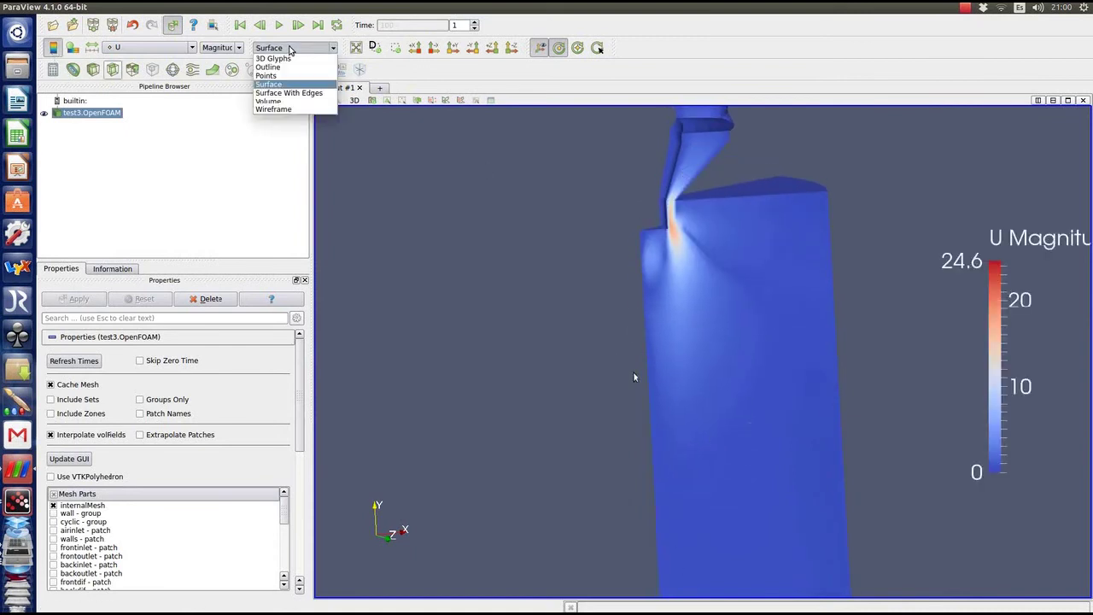
{"action": "left_click", "coordinate": [227, 48]}
{"action": "left_click", "coordinate": [223, 66]}
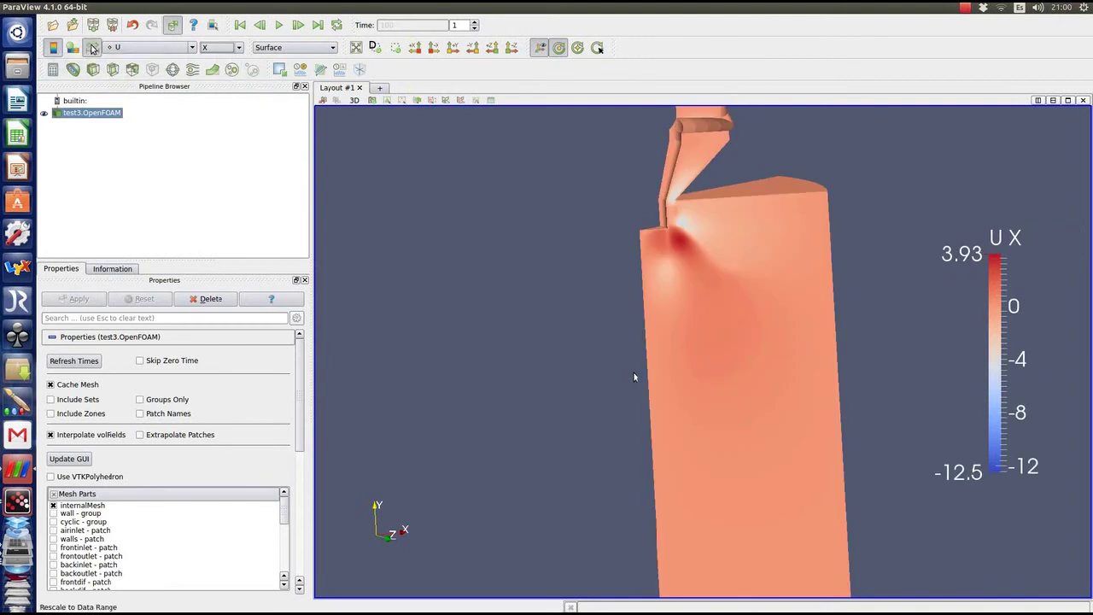
Switch the U colouring to the Y component, then to Z (-4.27 to 4.27).
{"action": "left_click", "coordinate": [153, 47]}
{"action": "left_click", "coordinate": [239, 52]}
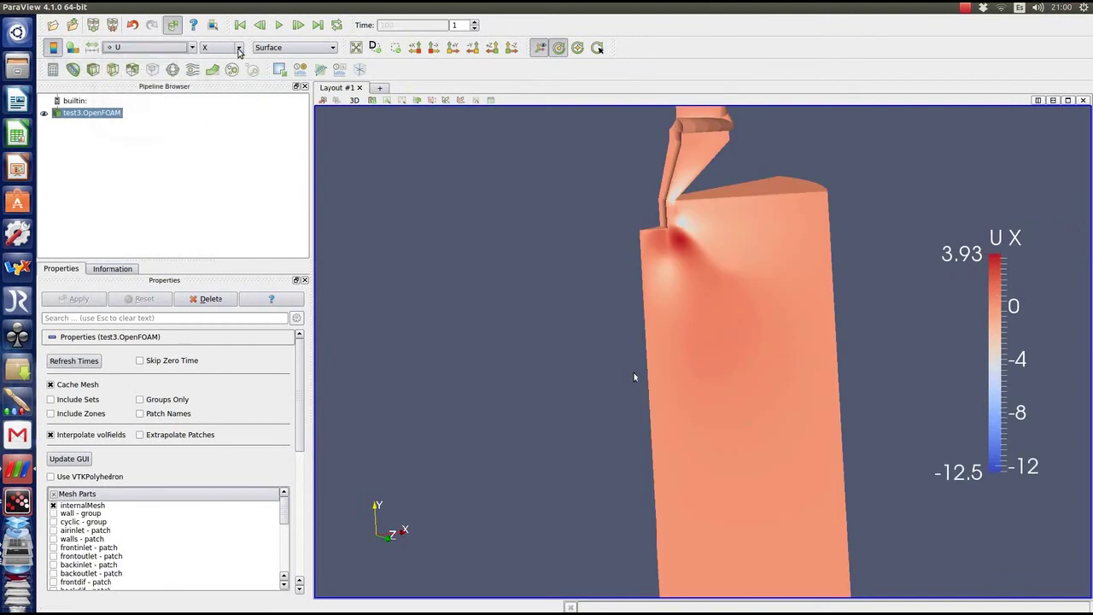
{"action": "left_click", "coordinate": [240, 51]}
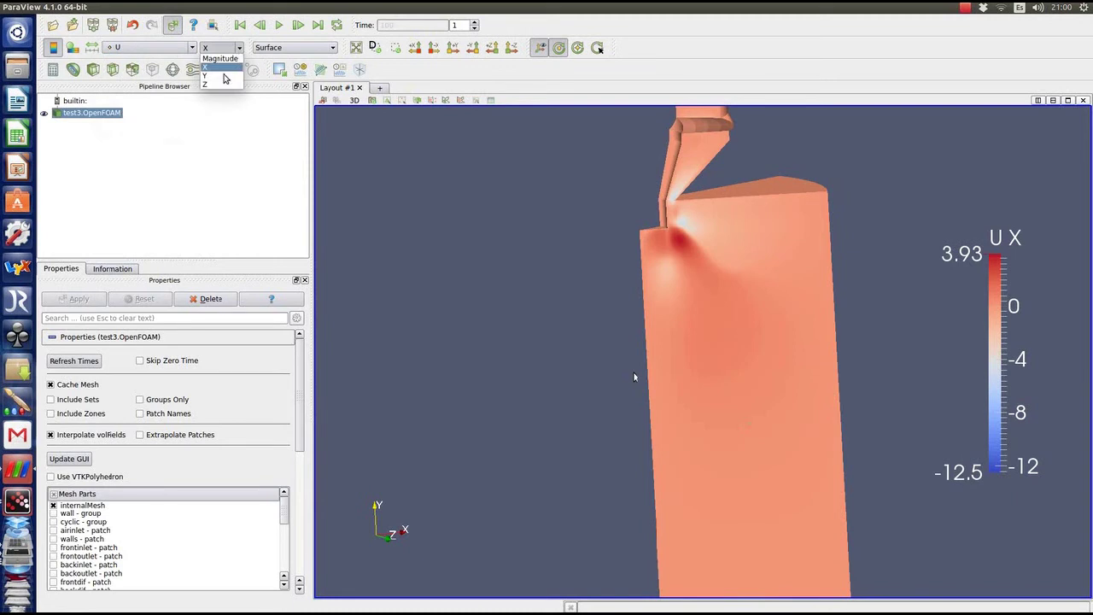
{"action": "left_click", "coordinate": [224, 76]}
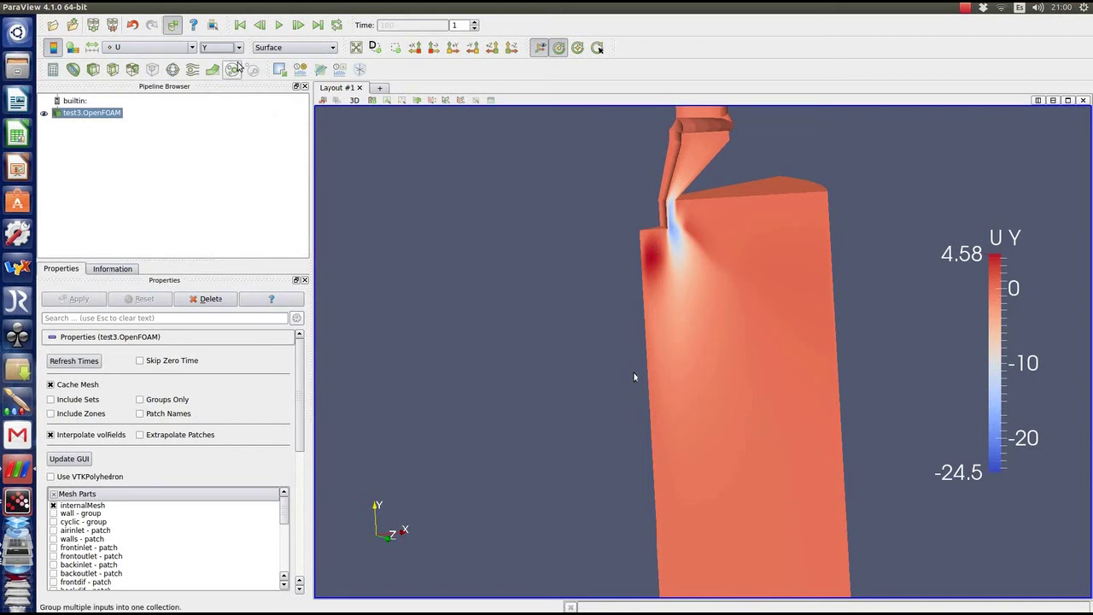
{"action": "left_click", "coordinate": [225, 49]}
{"action": "left_click", "coordinate": [213, 84]}
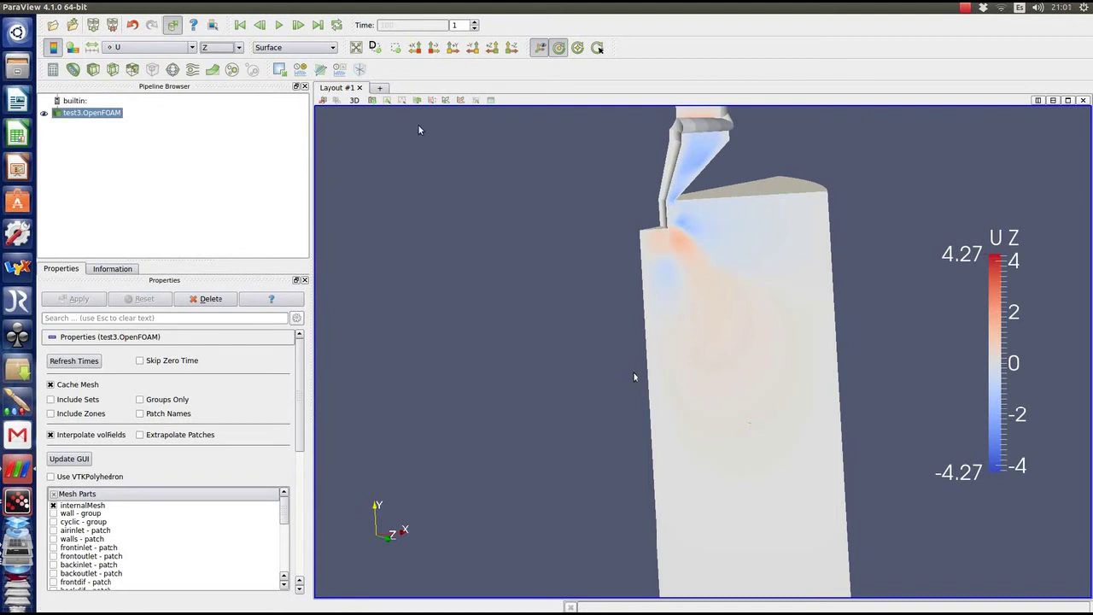
{"action": "left_click_drag", "start_coordinate": [725, 339], "coordinate": [727, 361]}
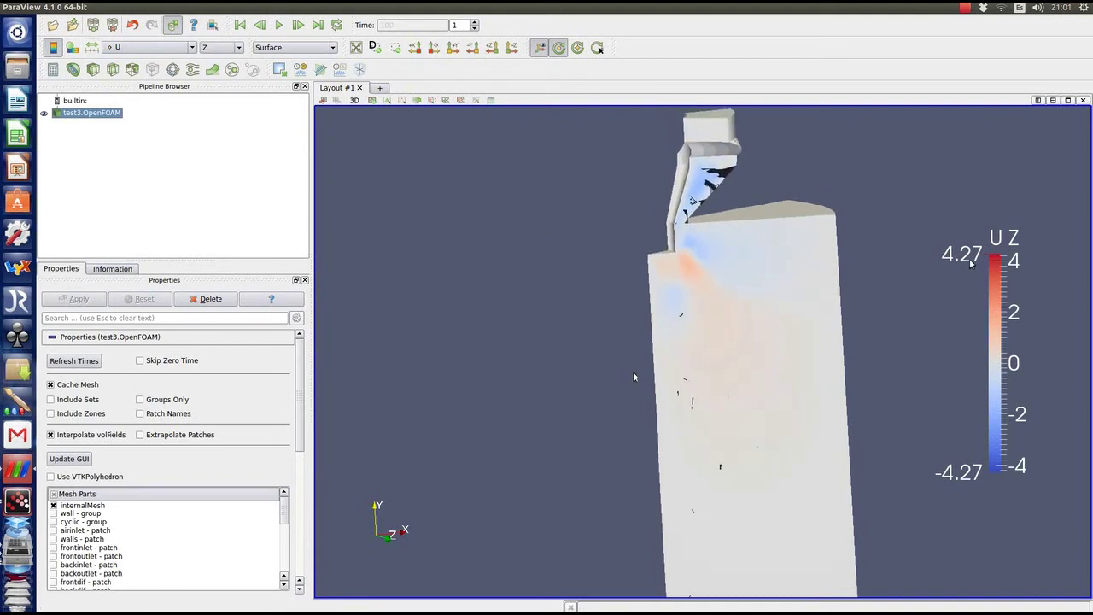